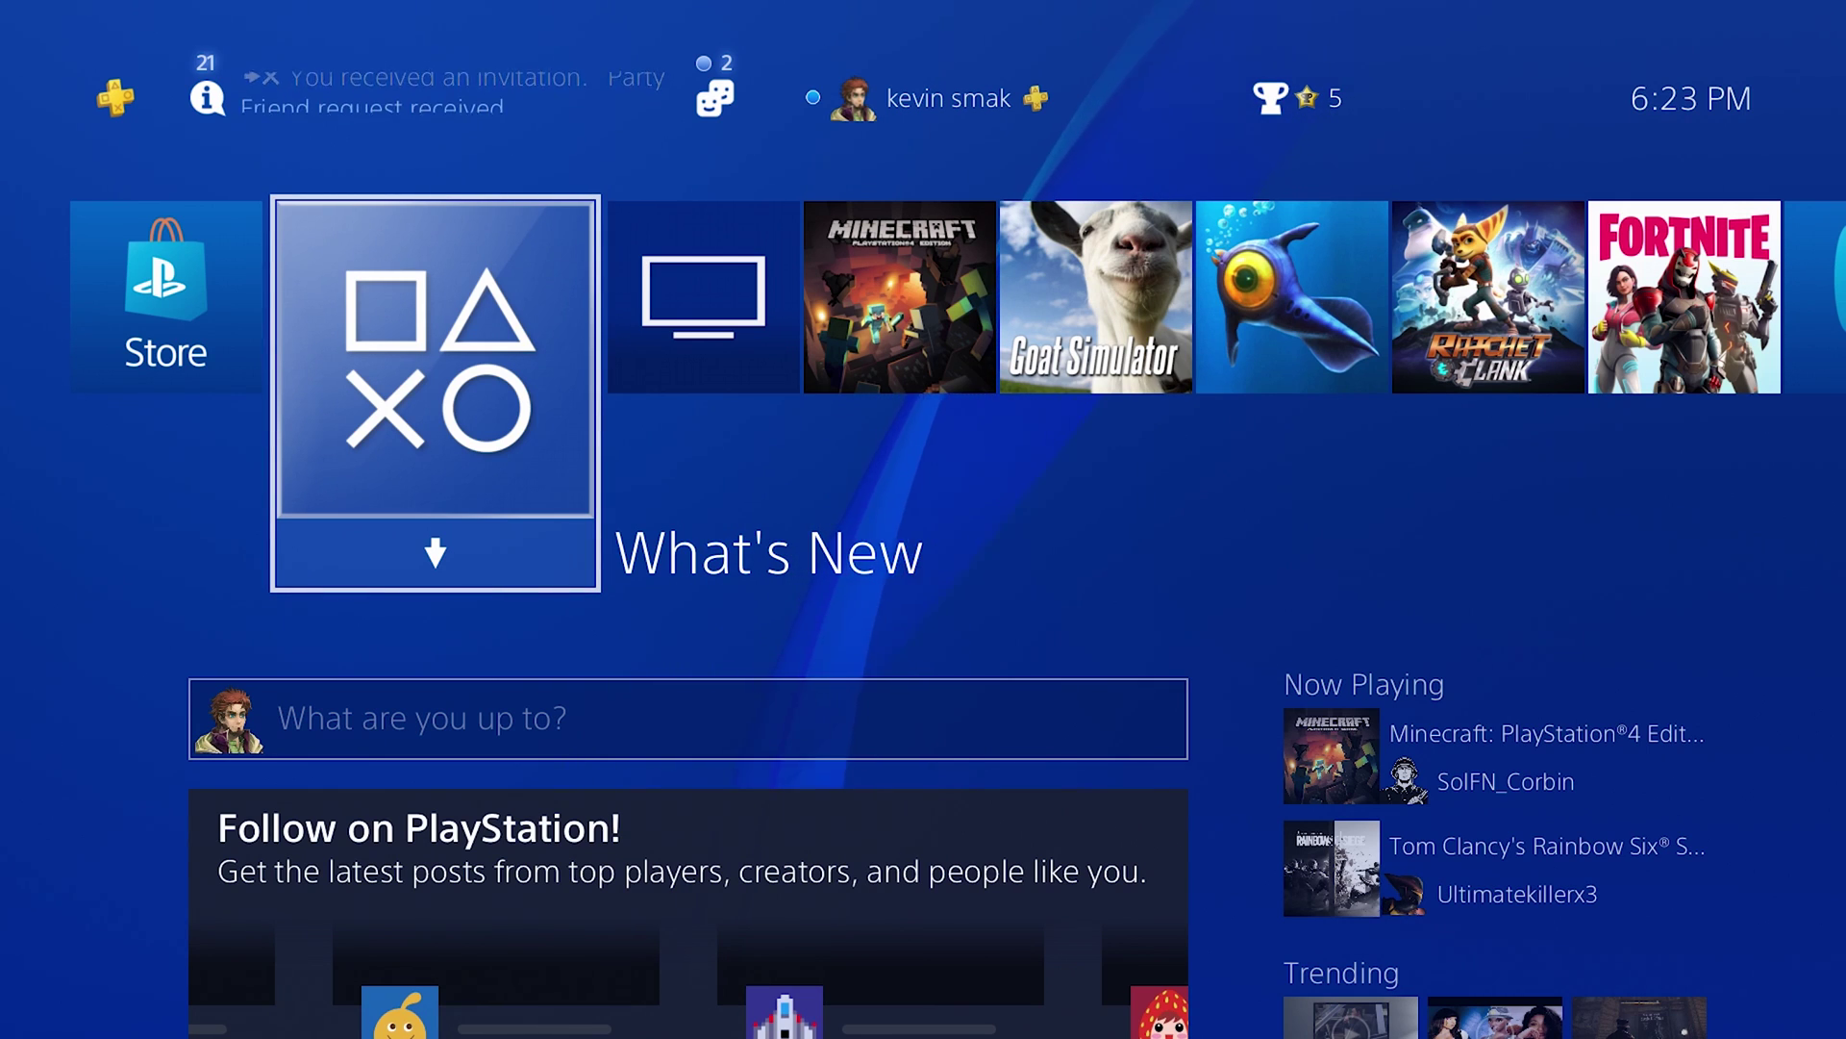
- Open Settings and go into the Network settings from the function area
key("Up")
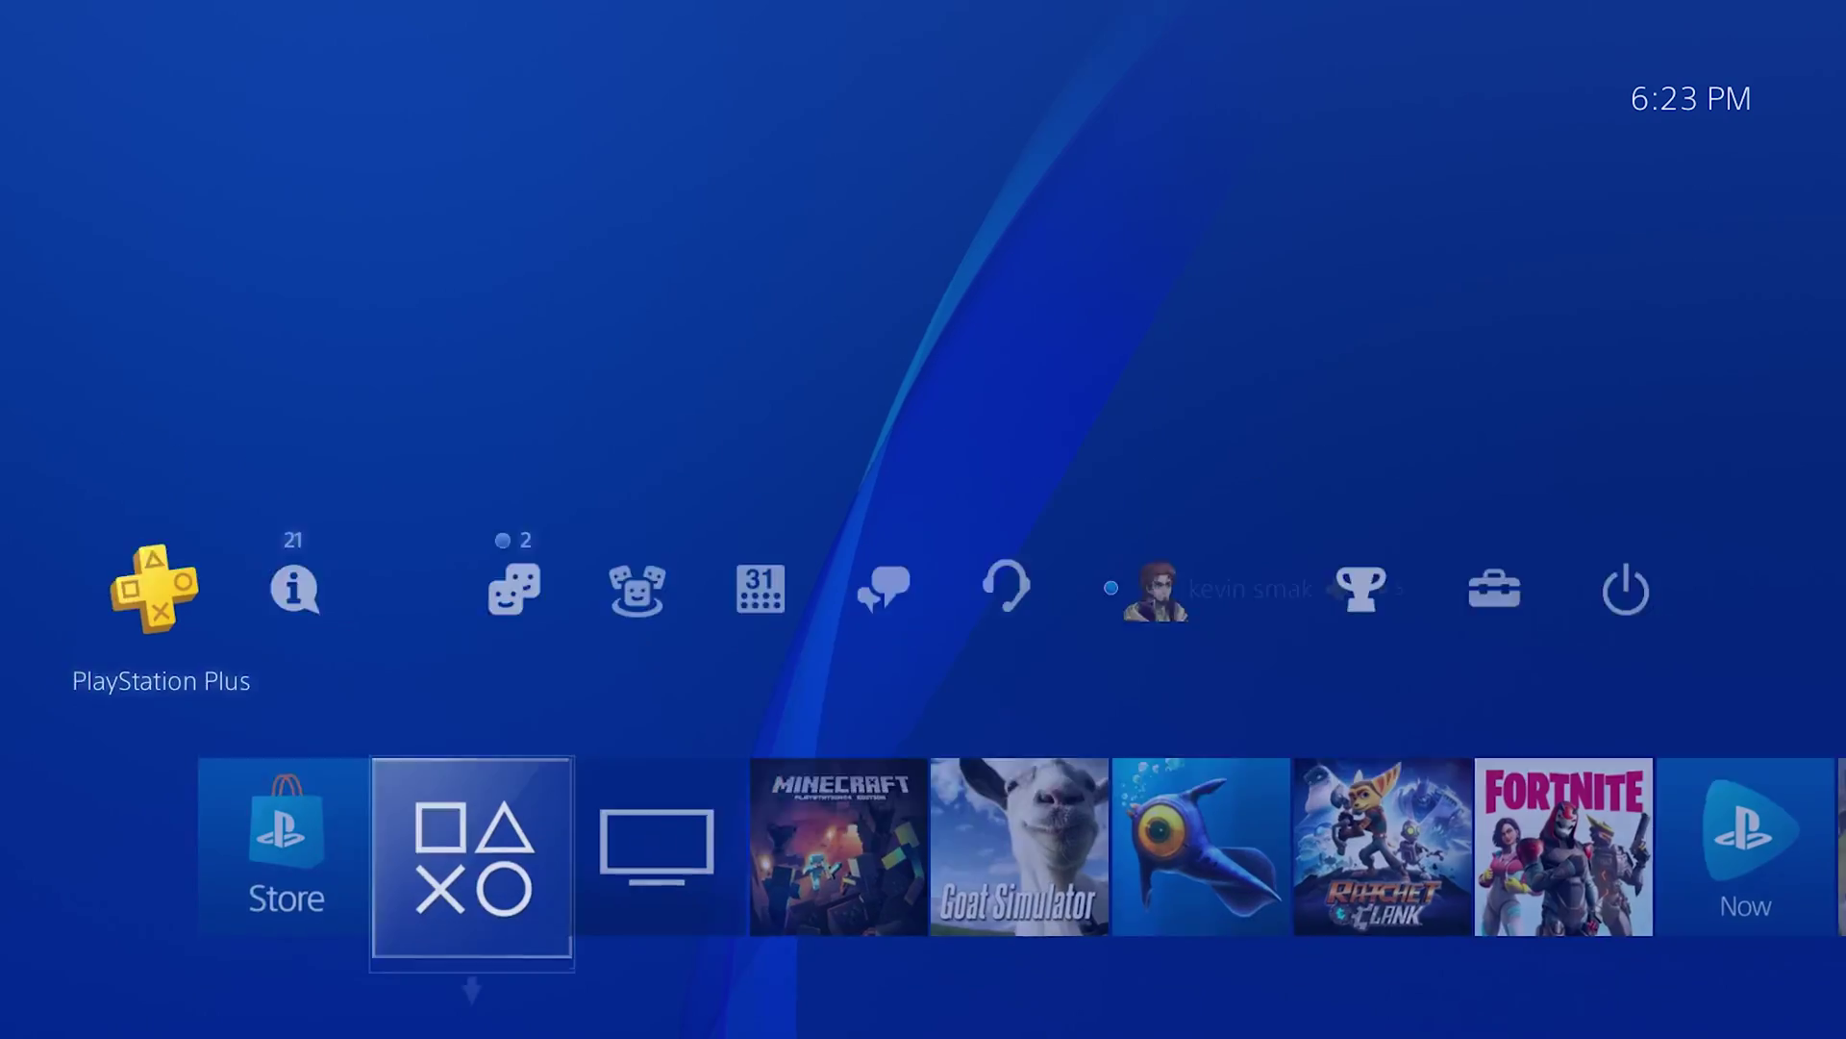
key("Right")
key("Right")
key("Right")
key("Right")
key("Right")
key("Right")
key("Right")
key("Right")
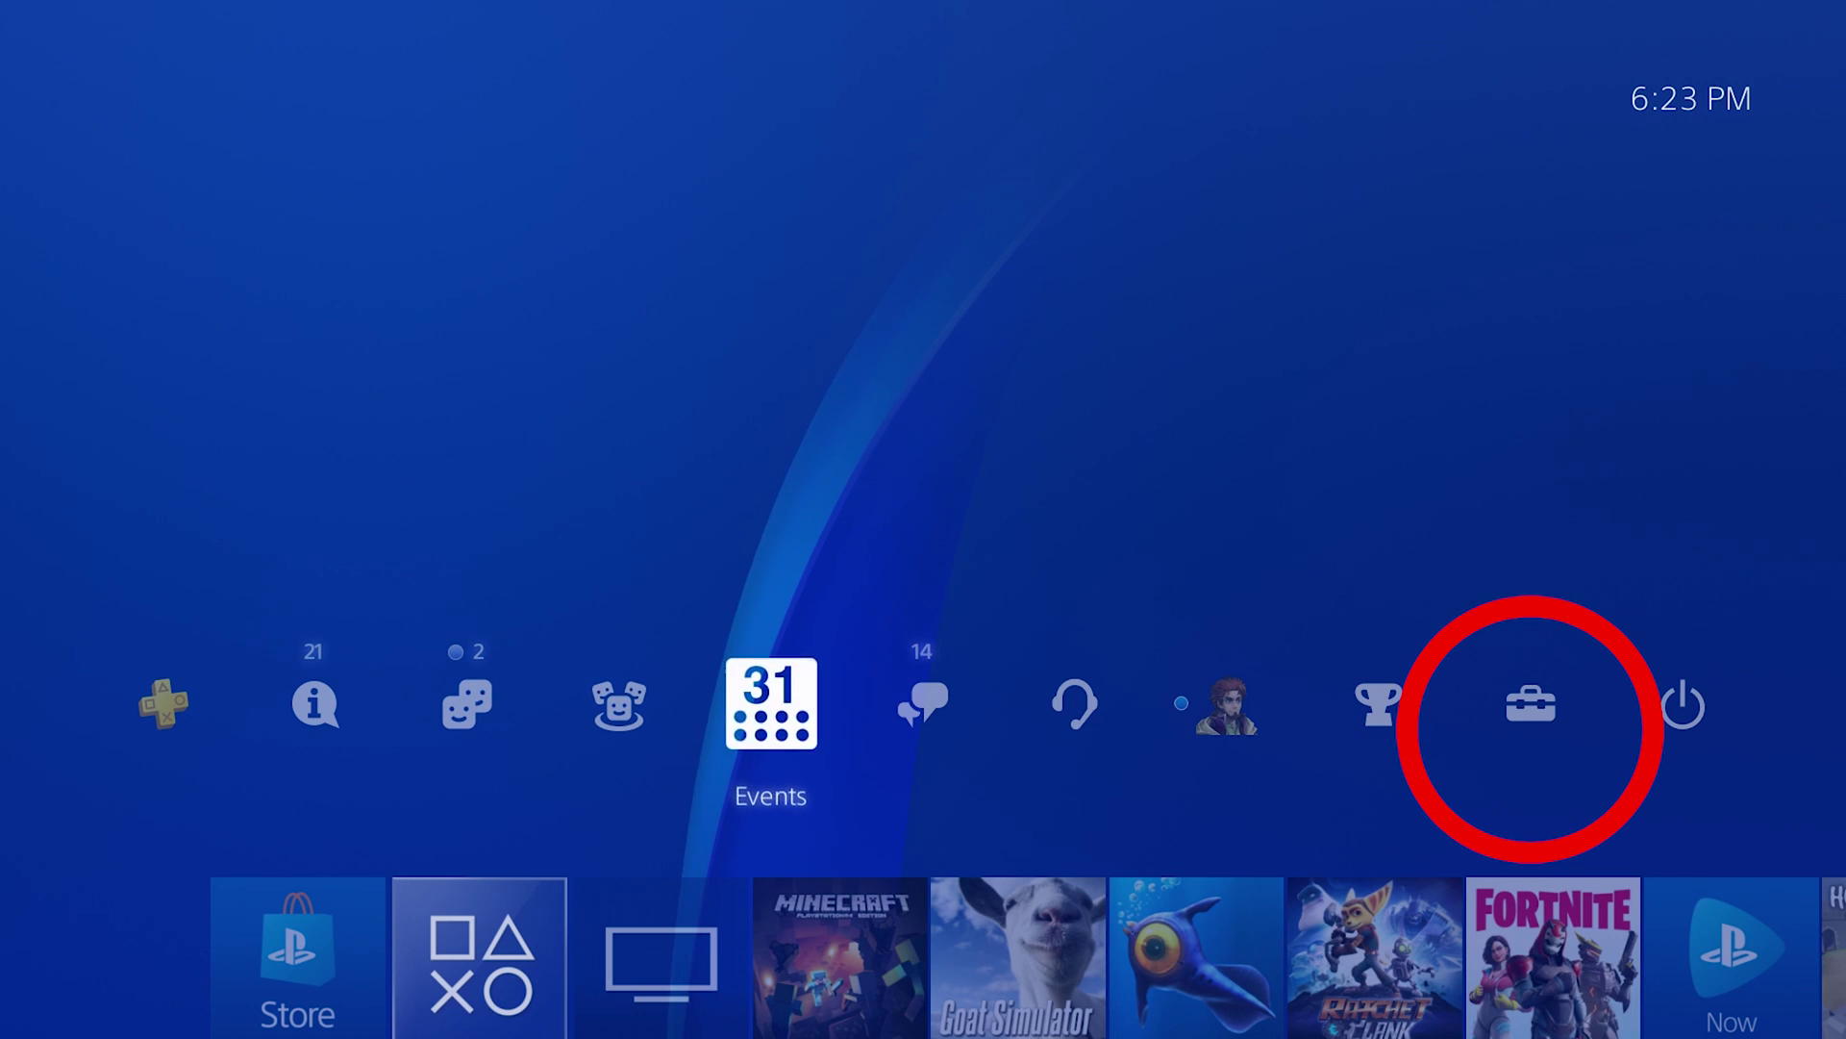
key("Right")
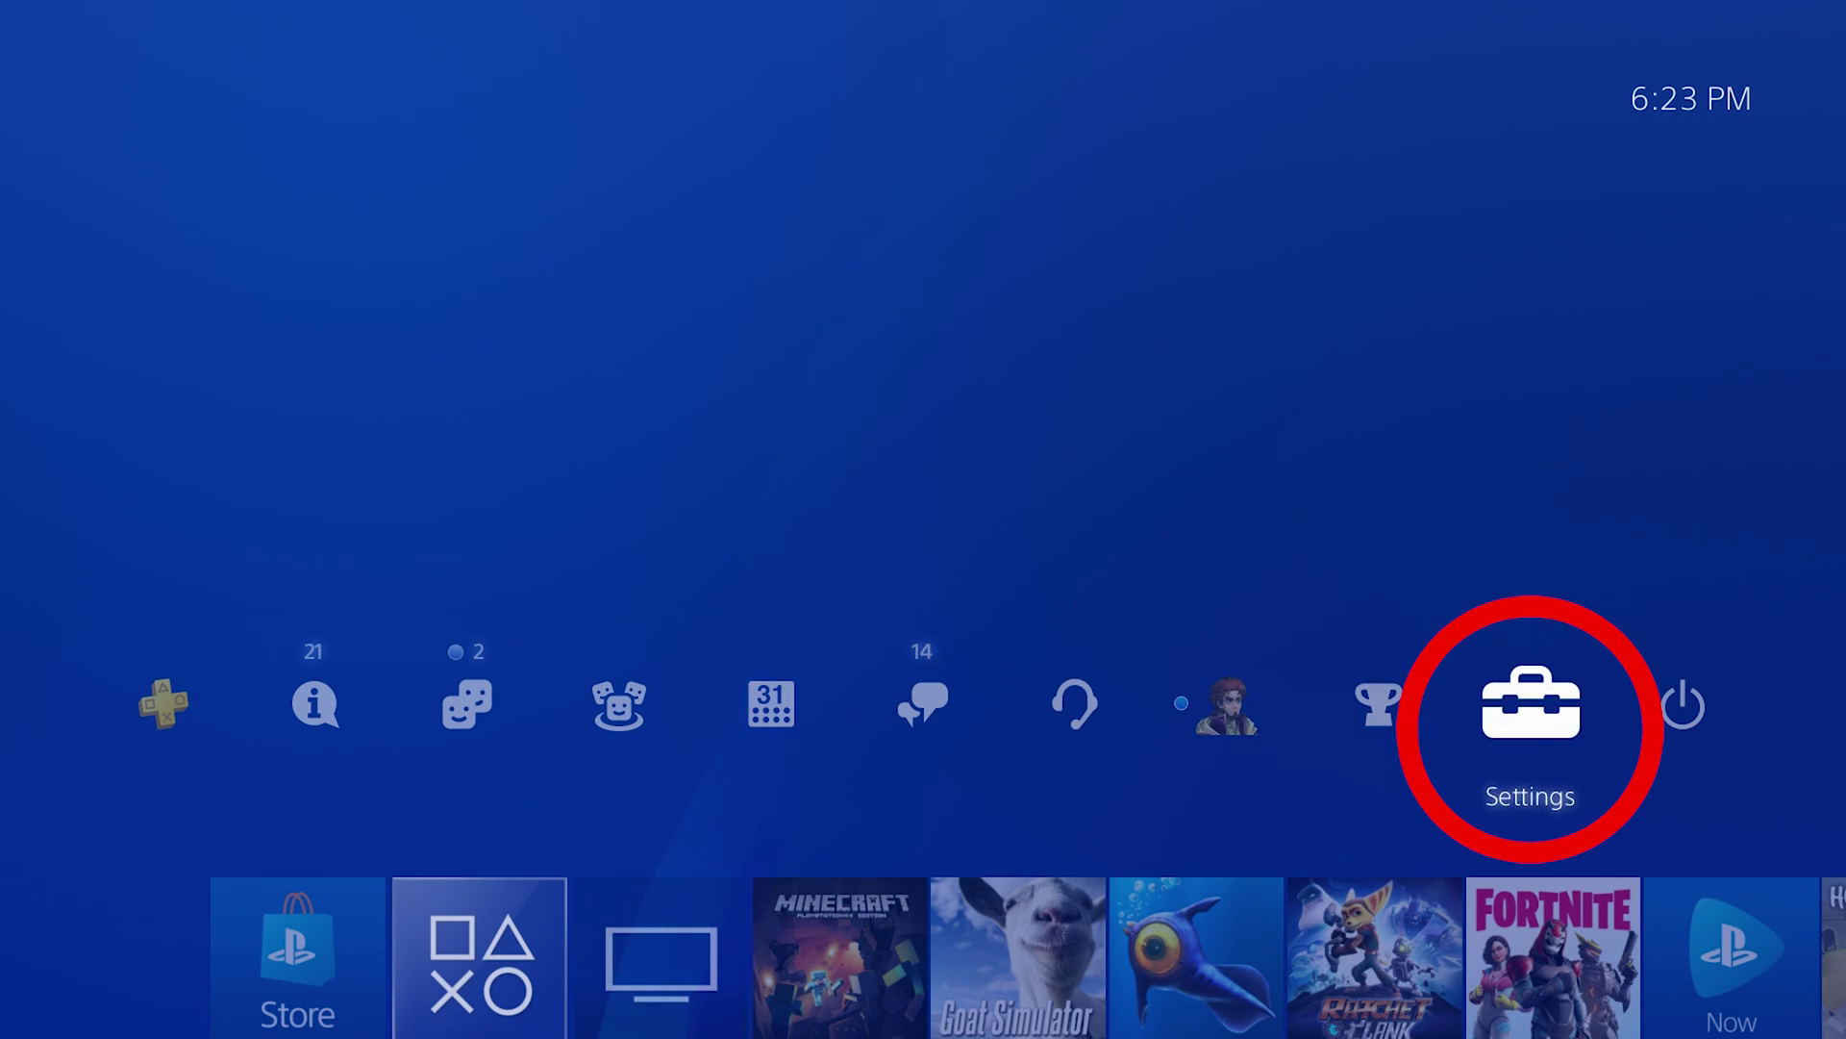
key("Return")
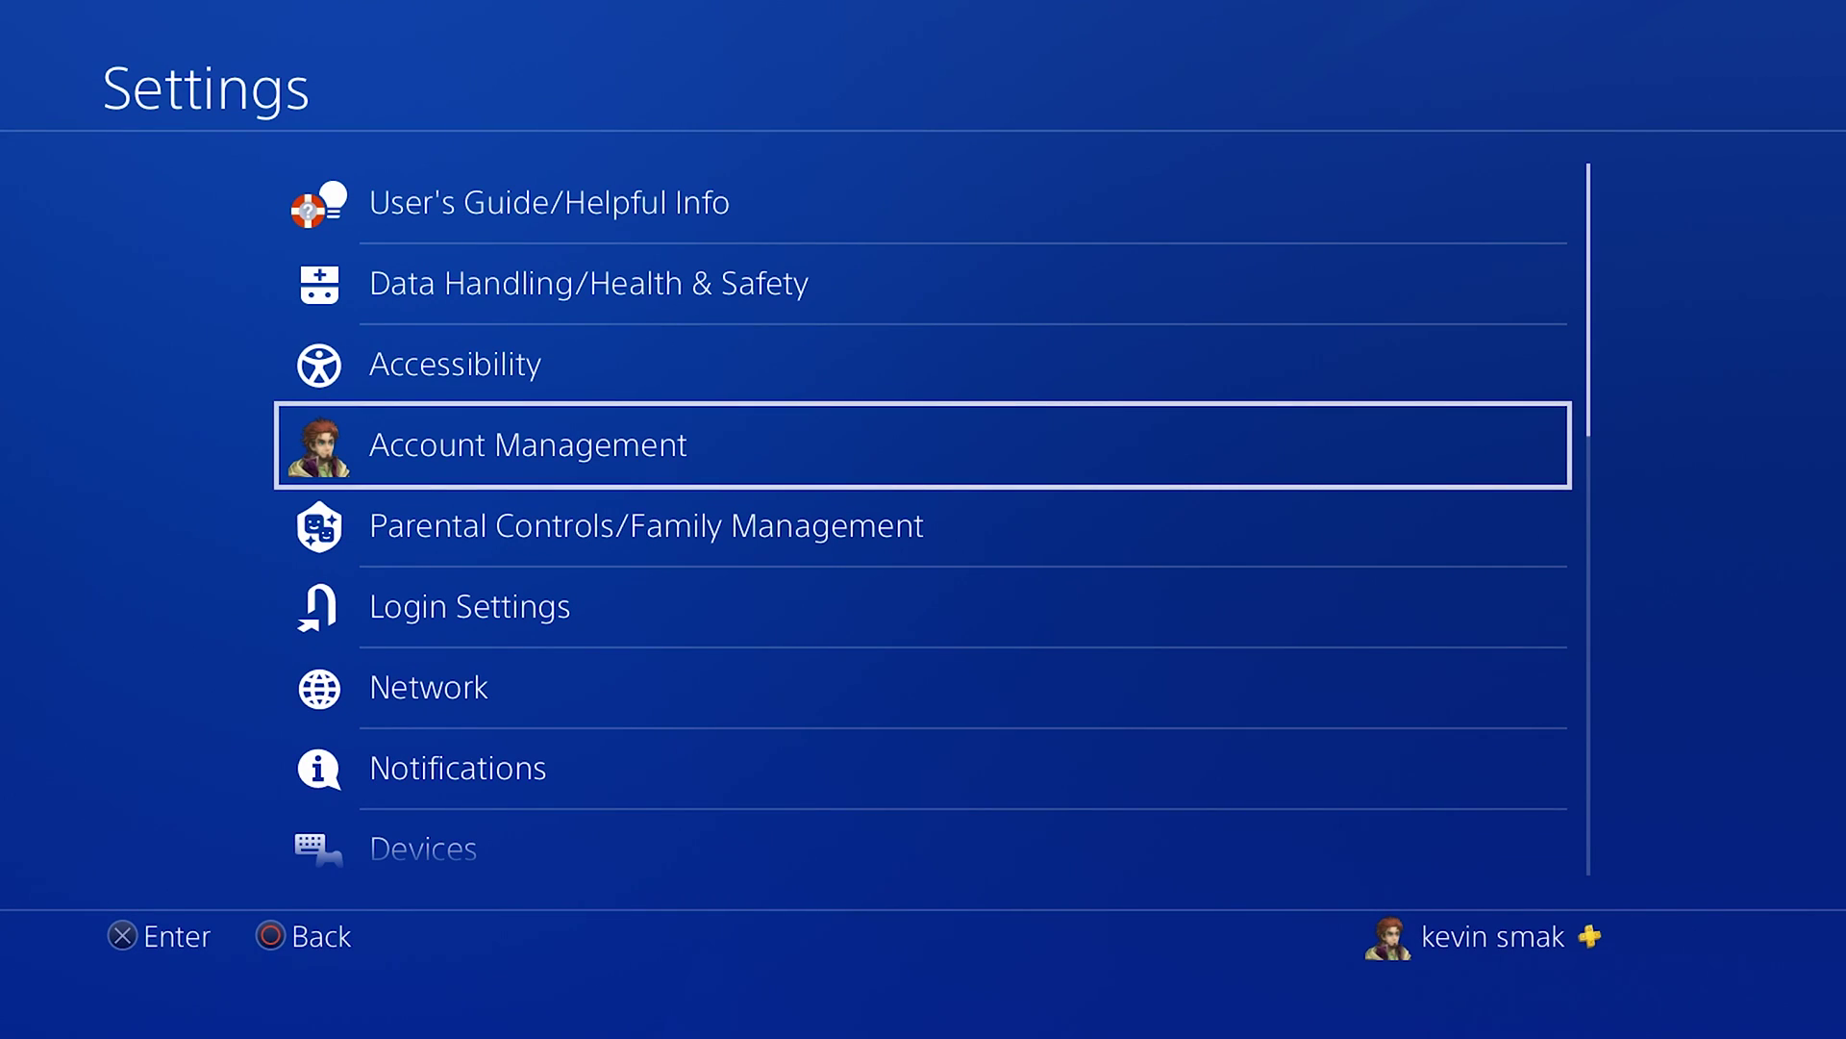
key("Down")
key("Down")
key("Down")
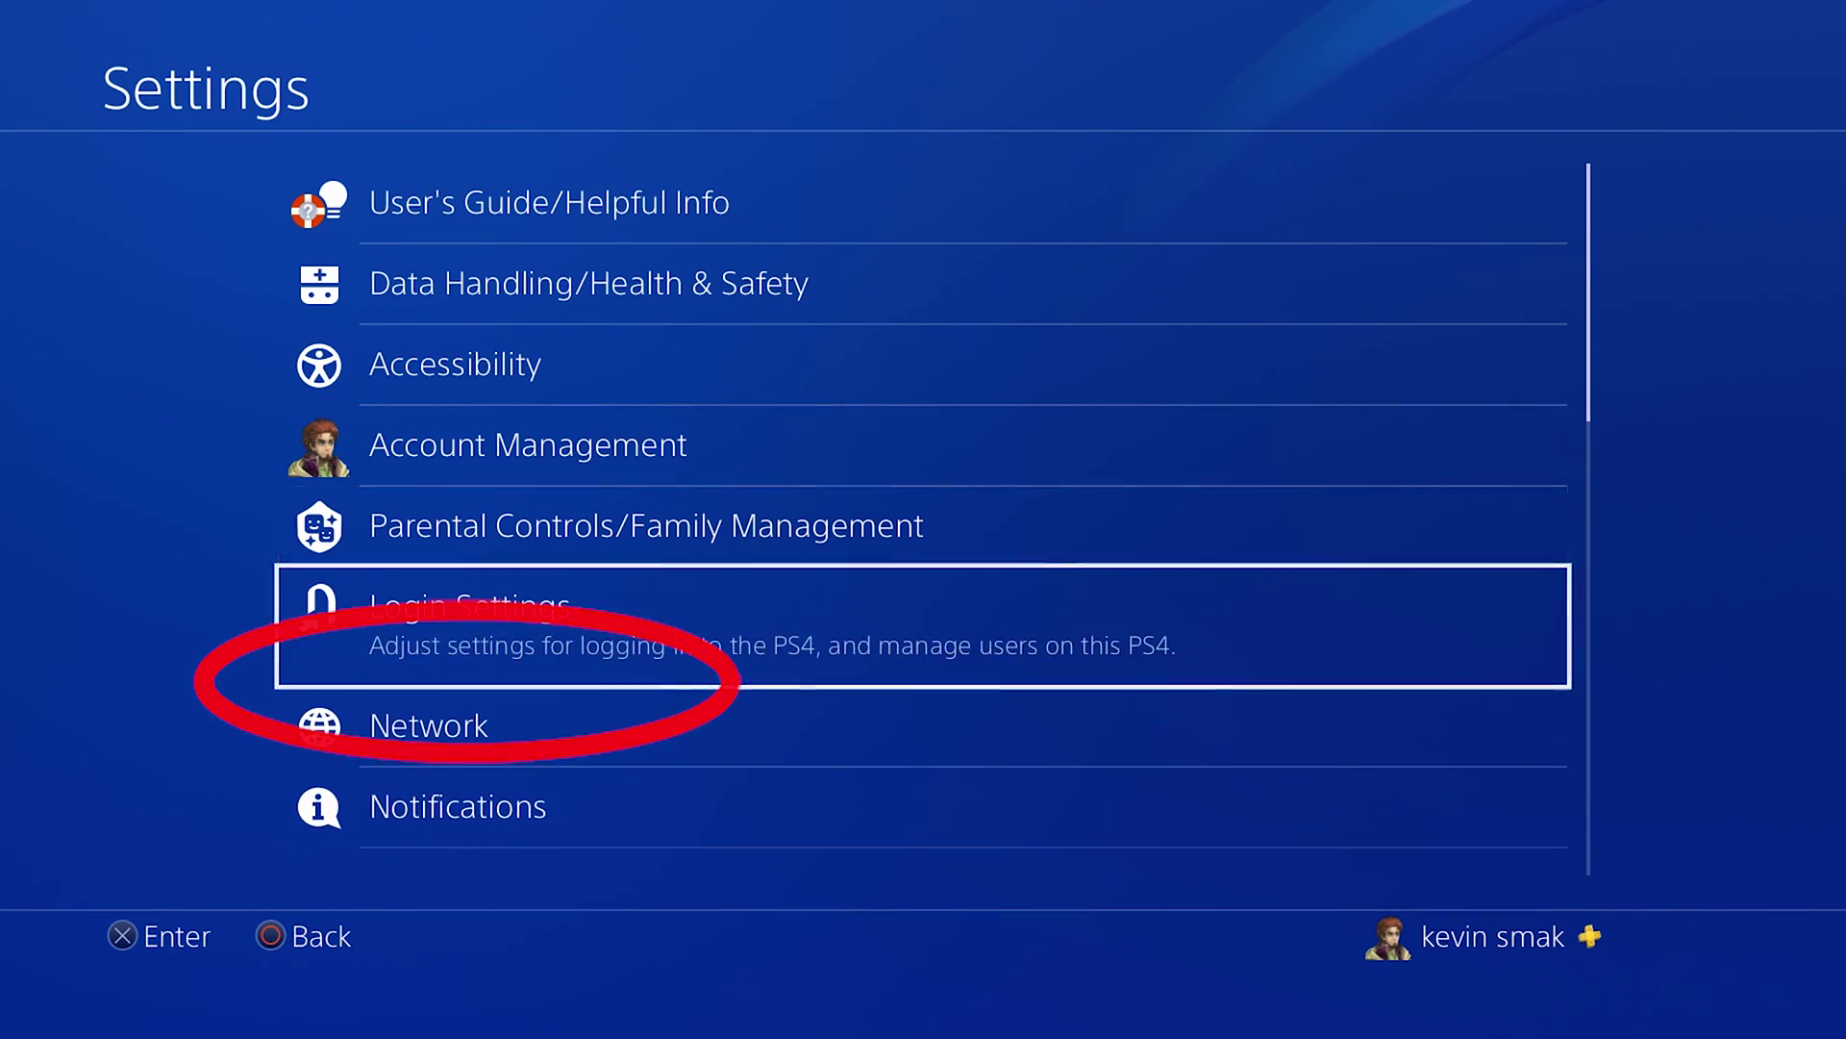
key("Return")
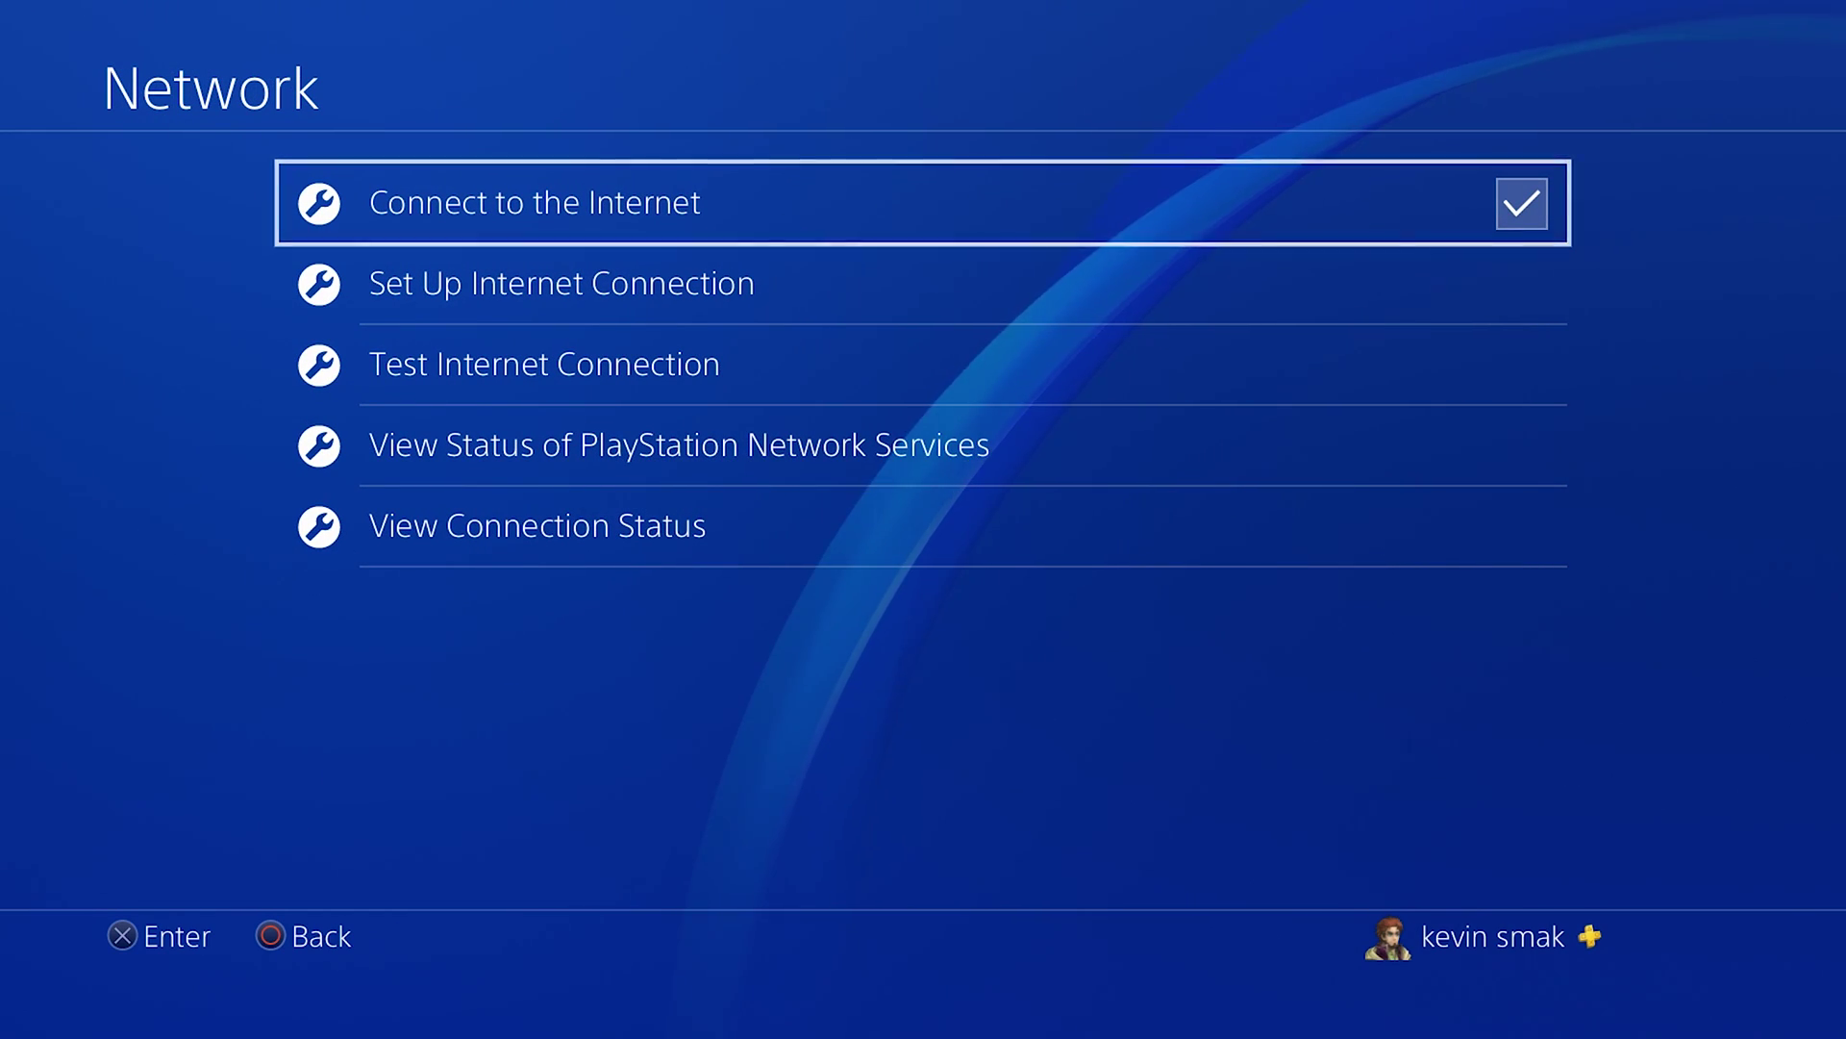
- Run the internet connection test (40.2 Mbps down, 3.9 Mbps up), then return to Settings
key("Down")
key("Down")
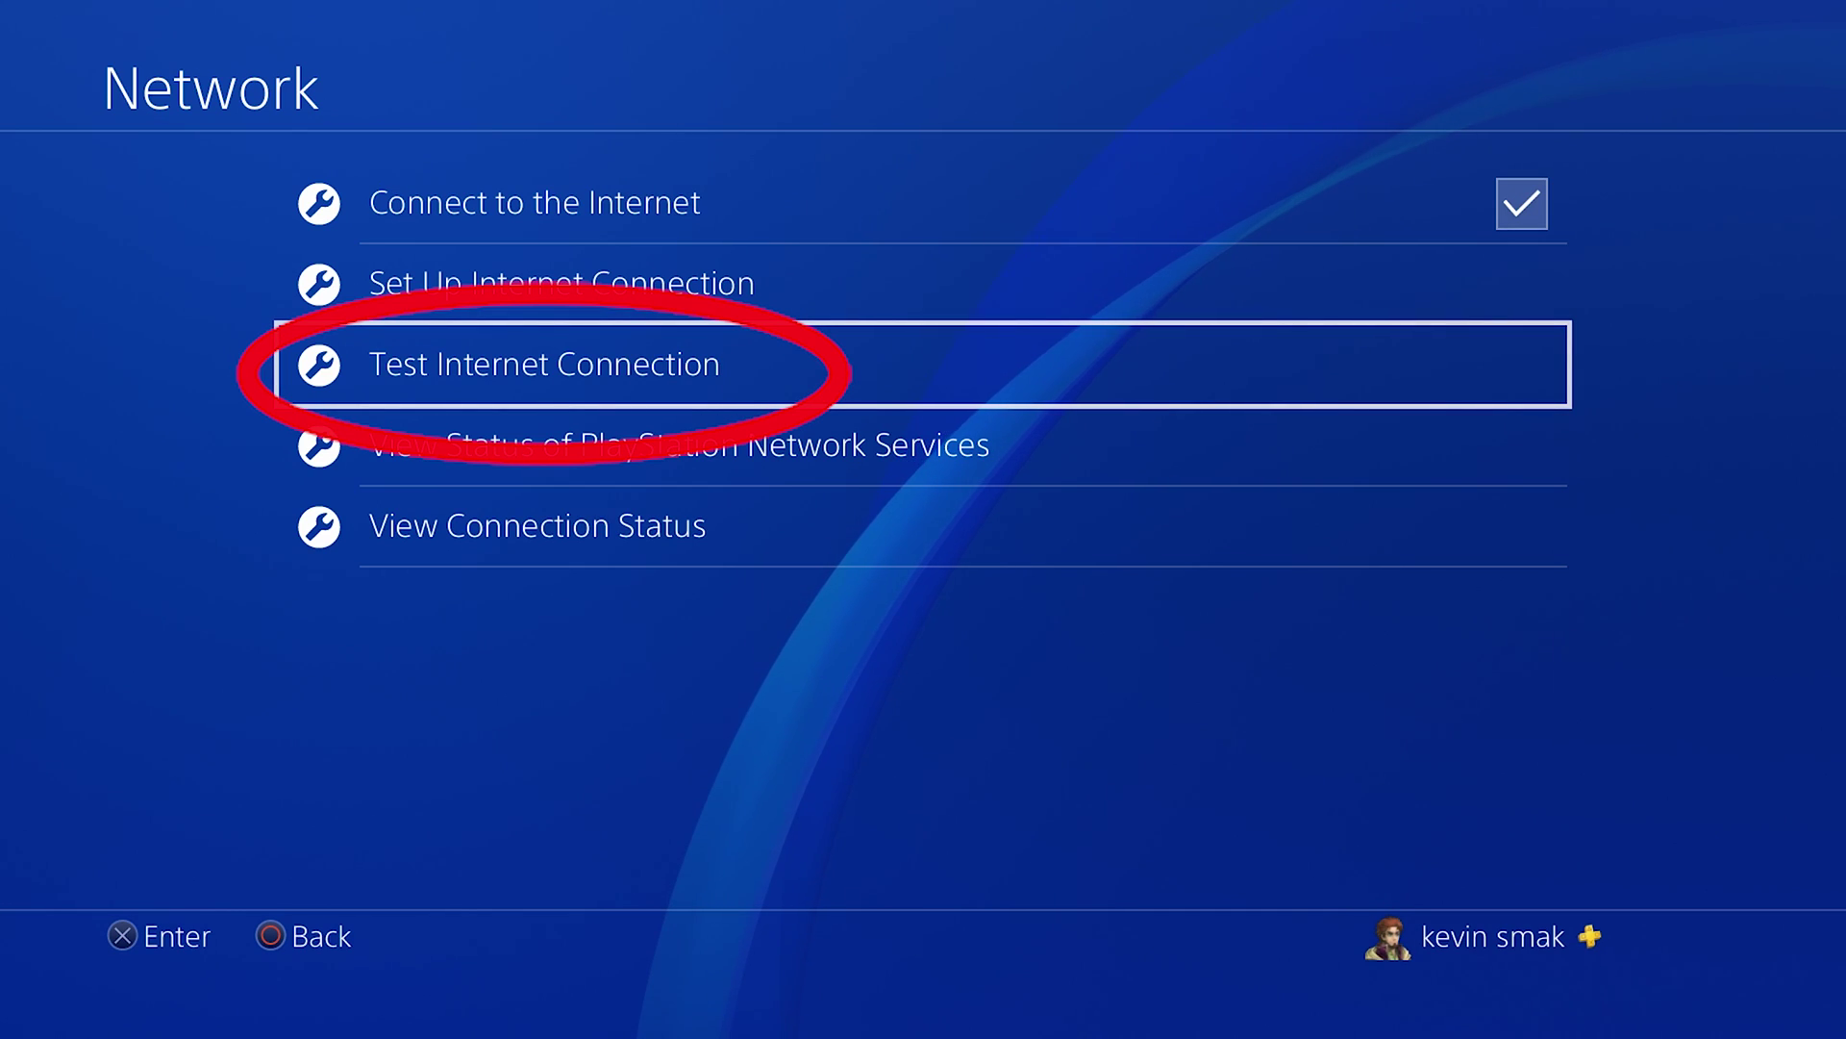
key("Return")
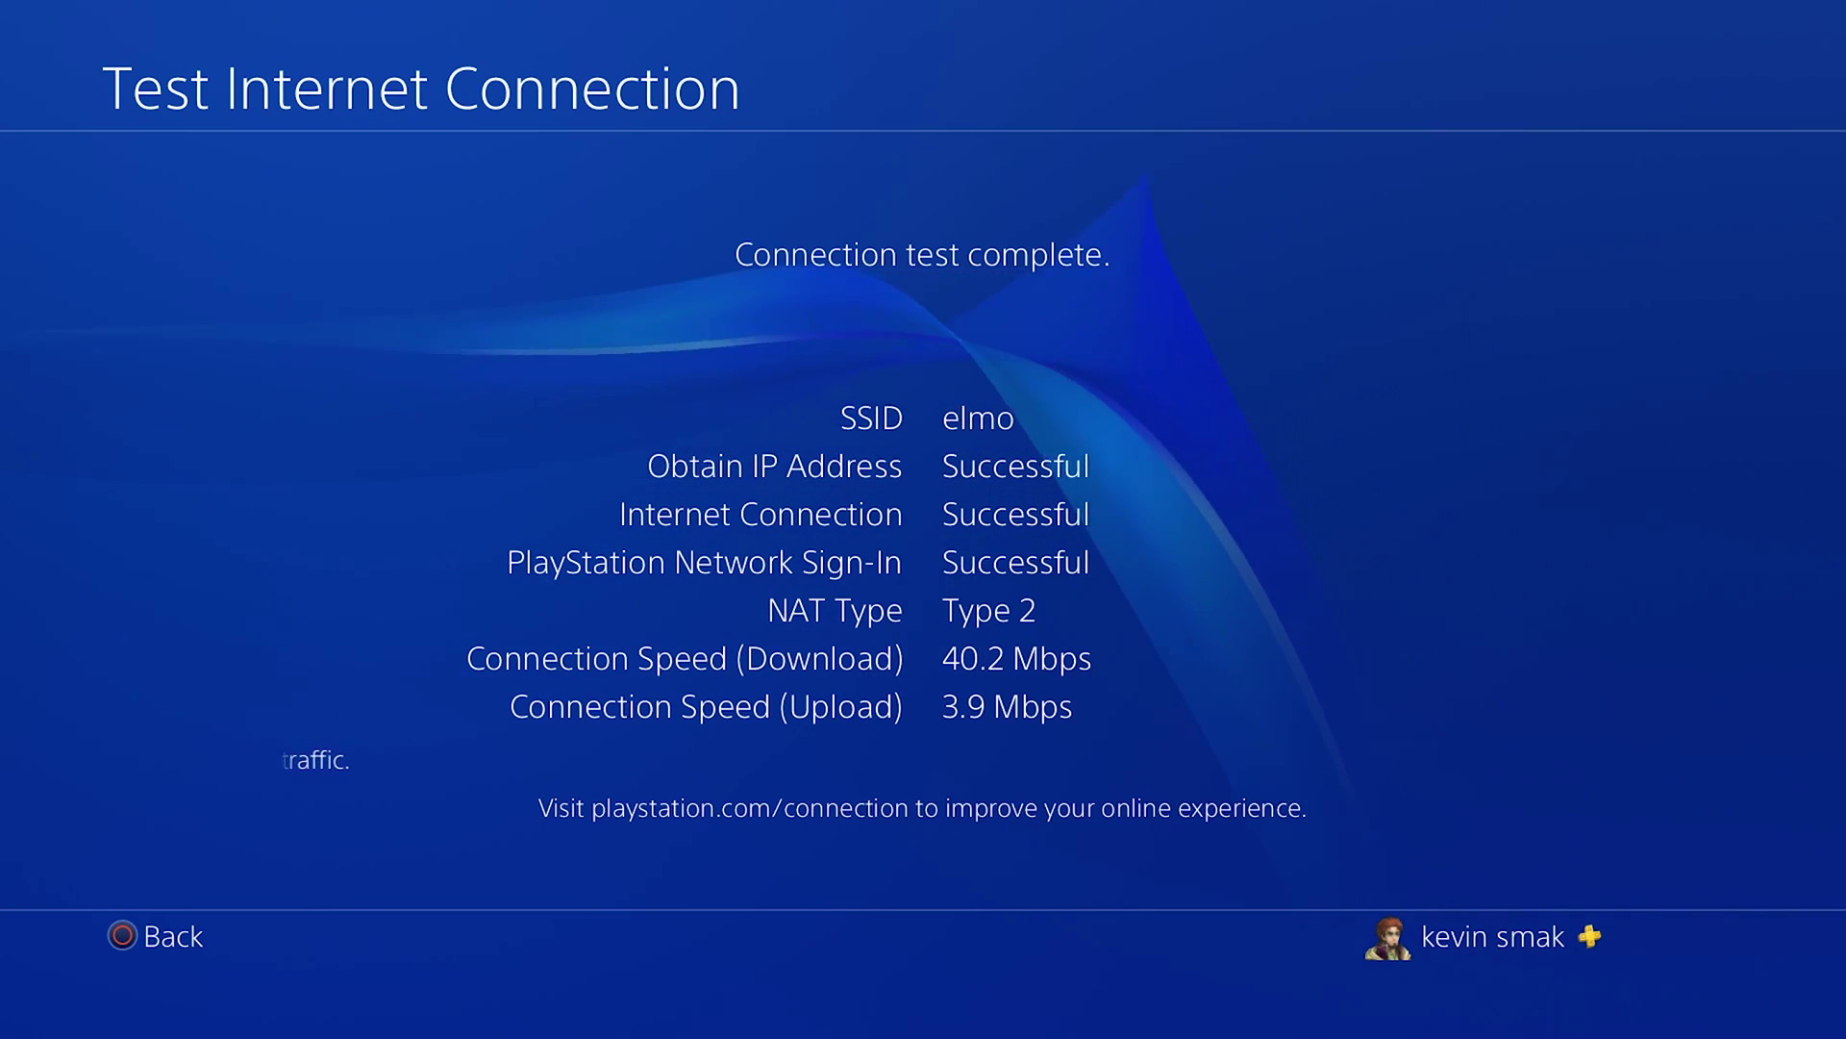
key("Escape")
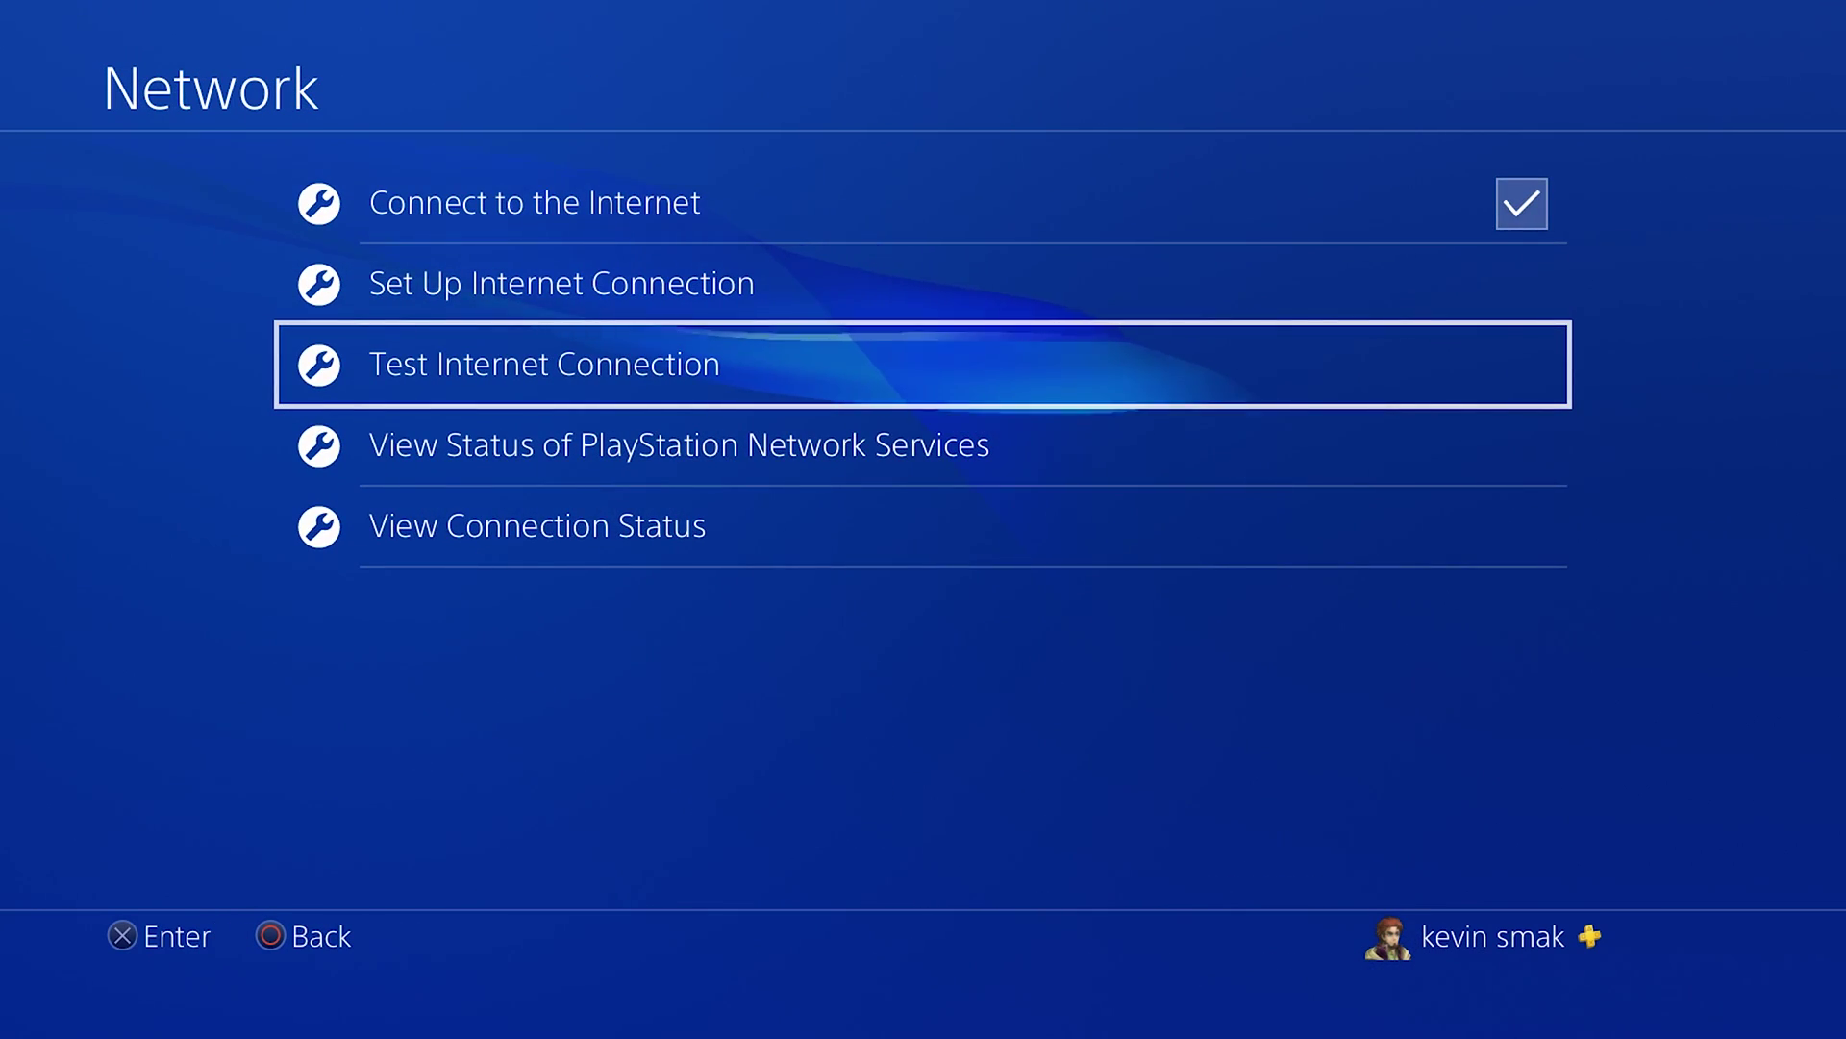
key("Escape")
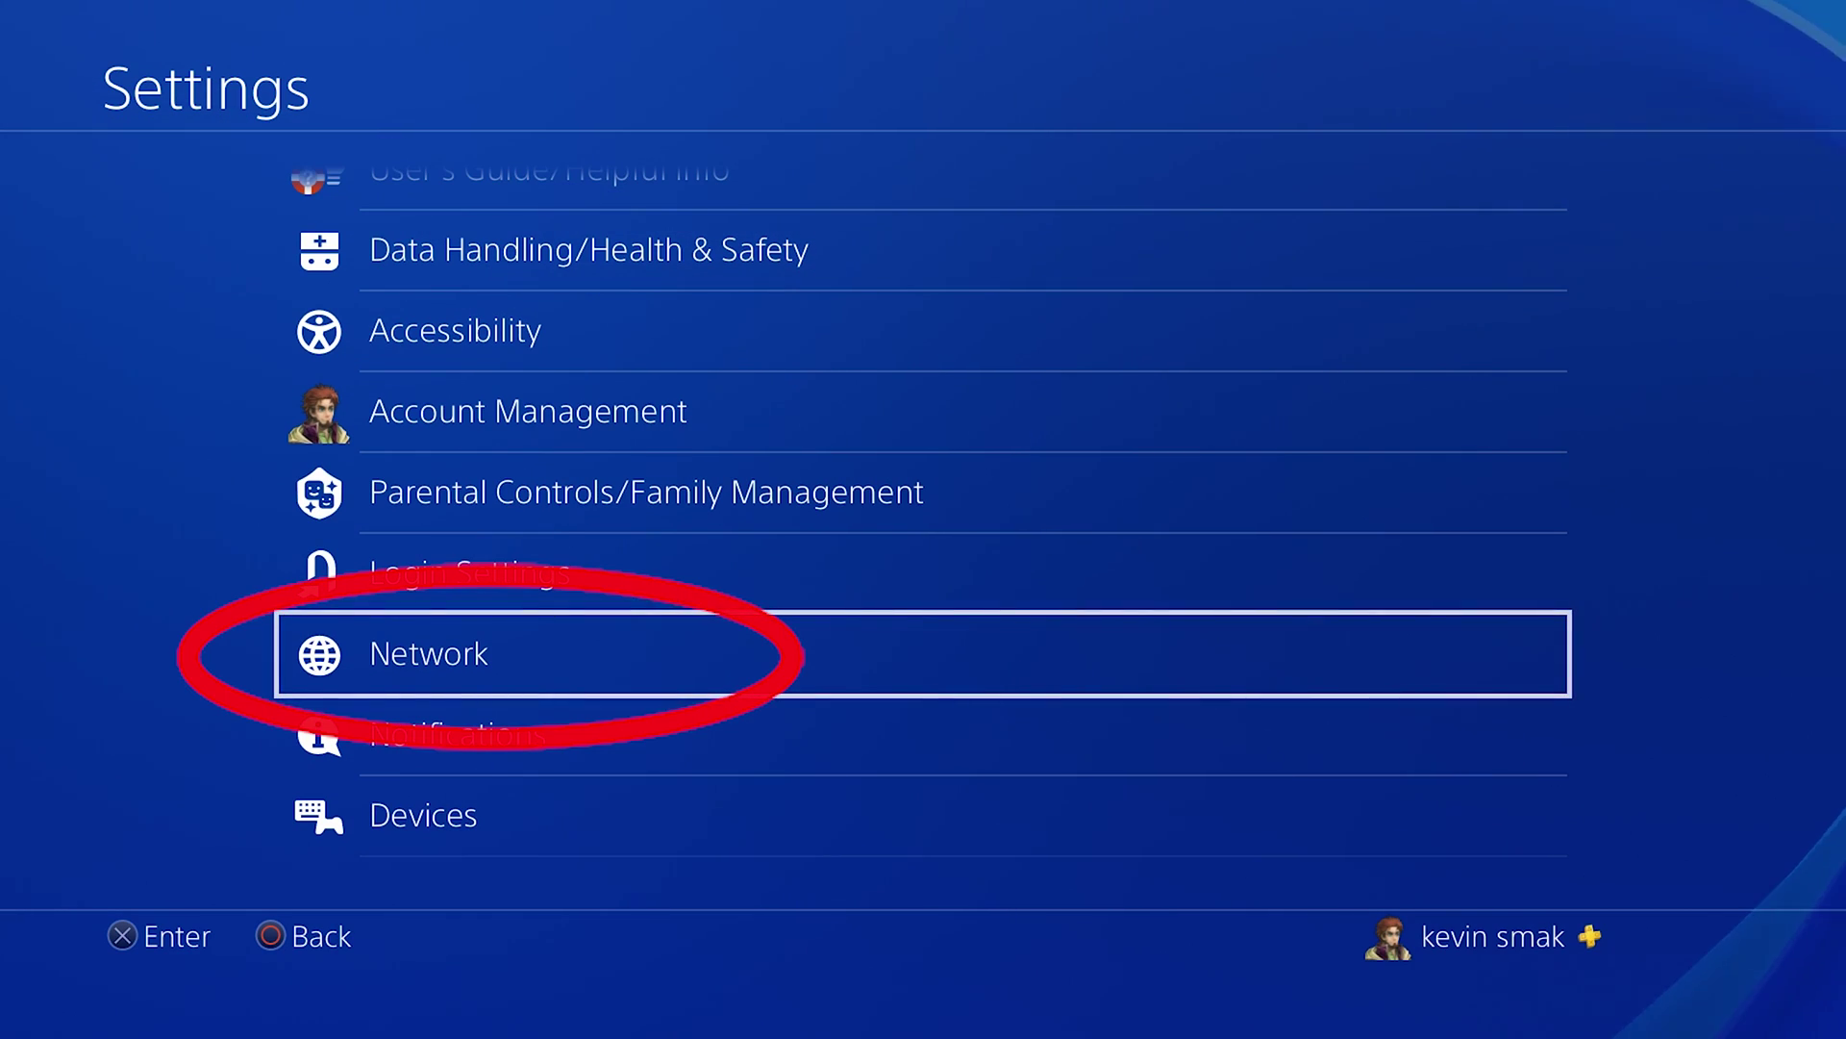
- Start a custom Wi-Fi setup with Automatic IP address and Do Not Specify DHCP host name
key("Return")
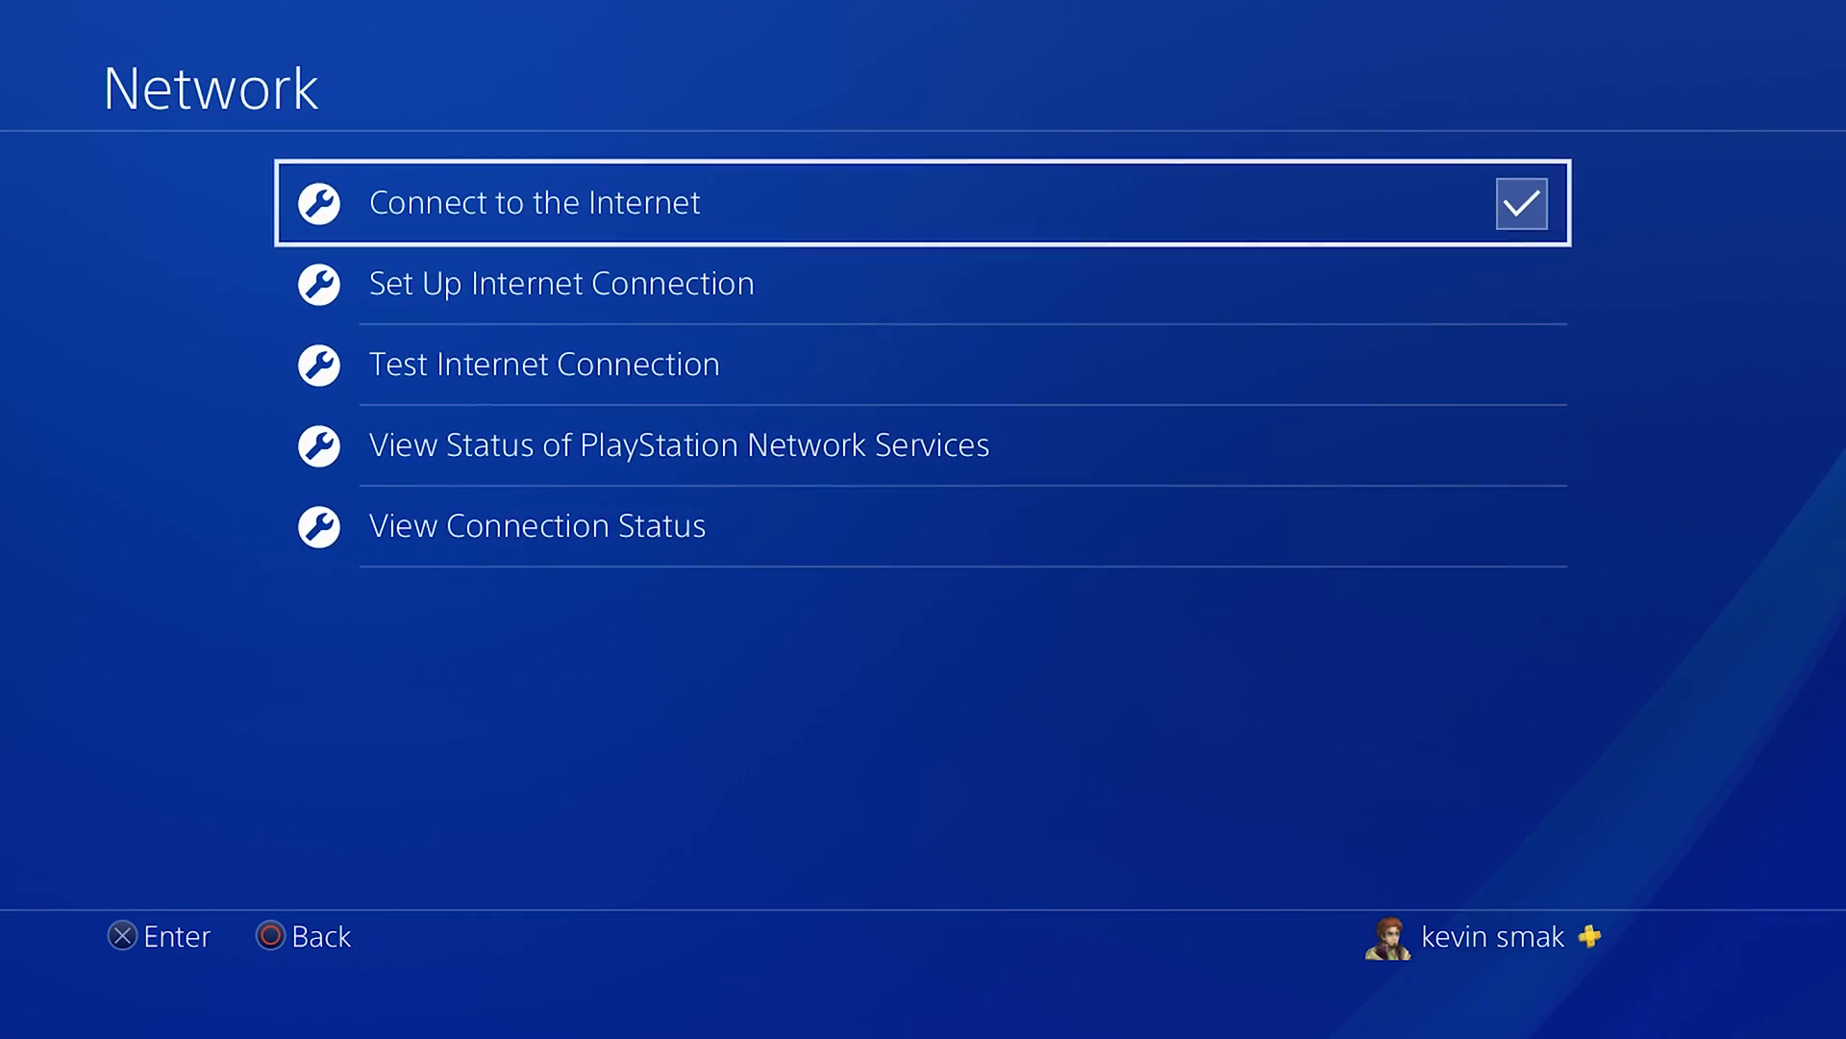
key("Down")
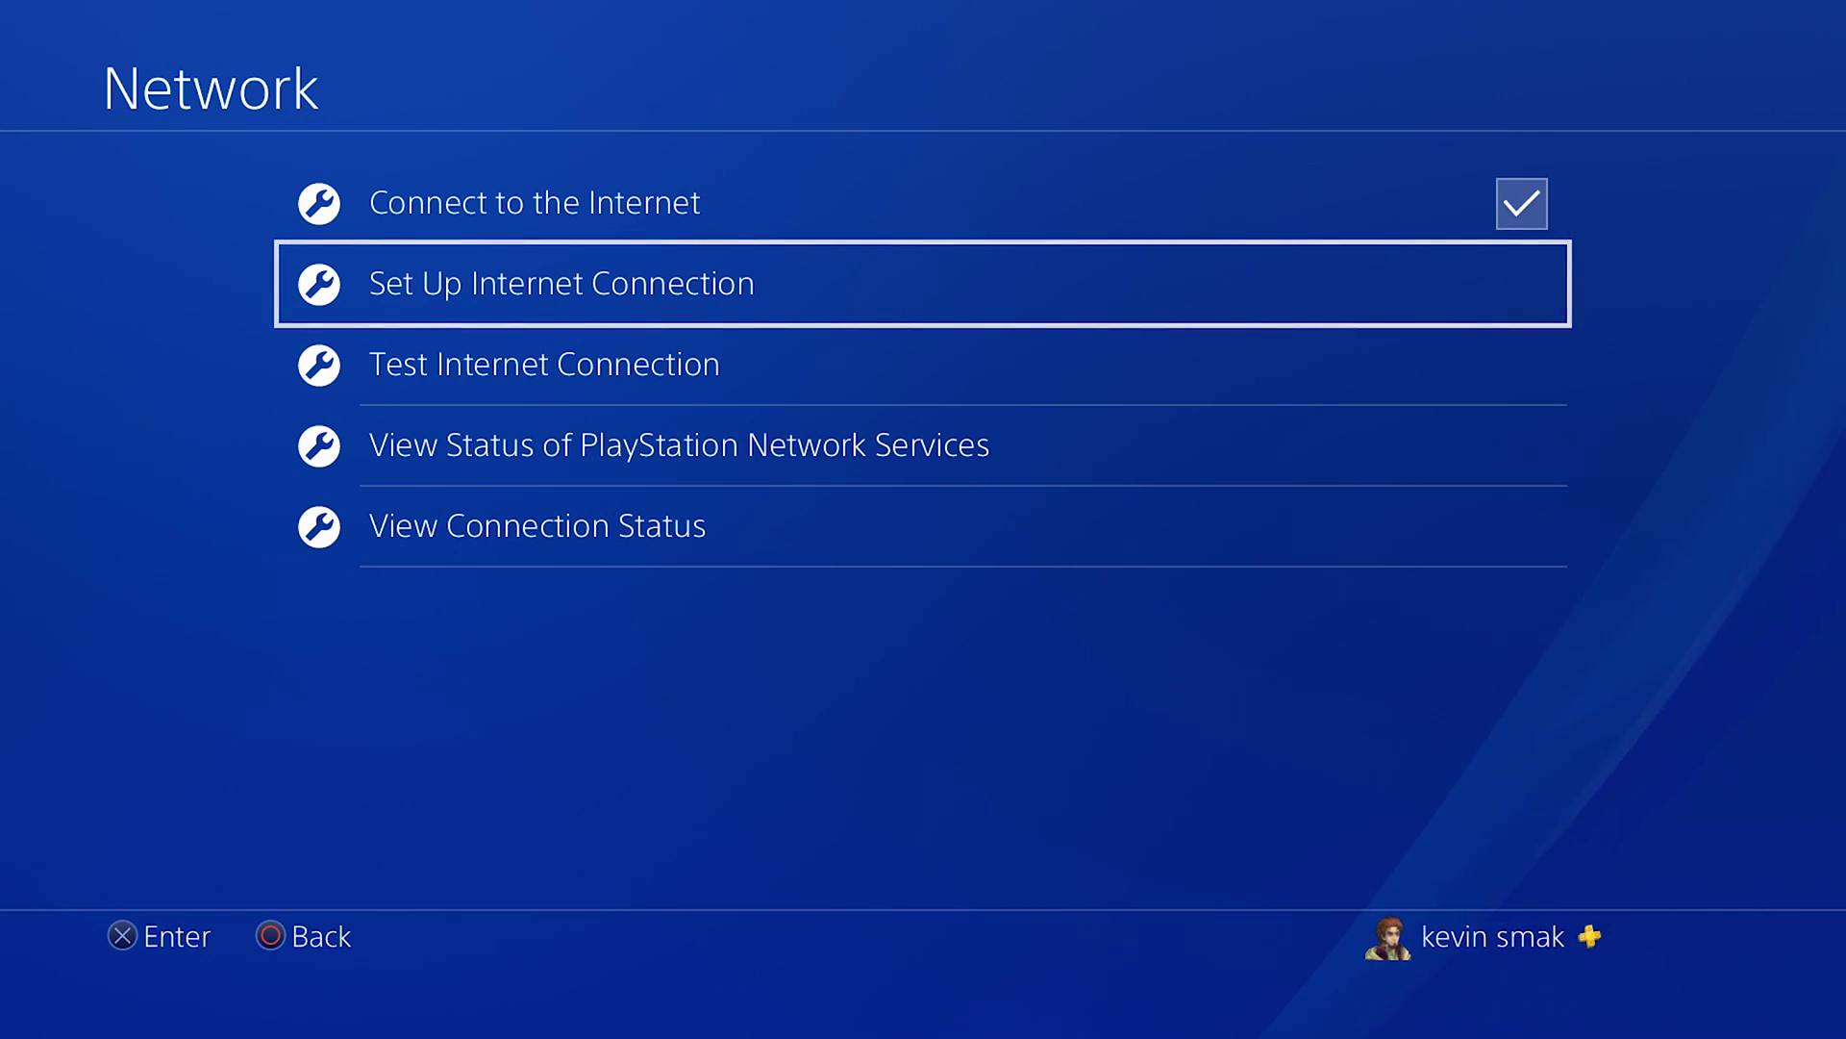
key("Return")
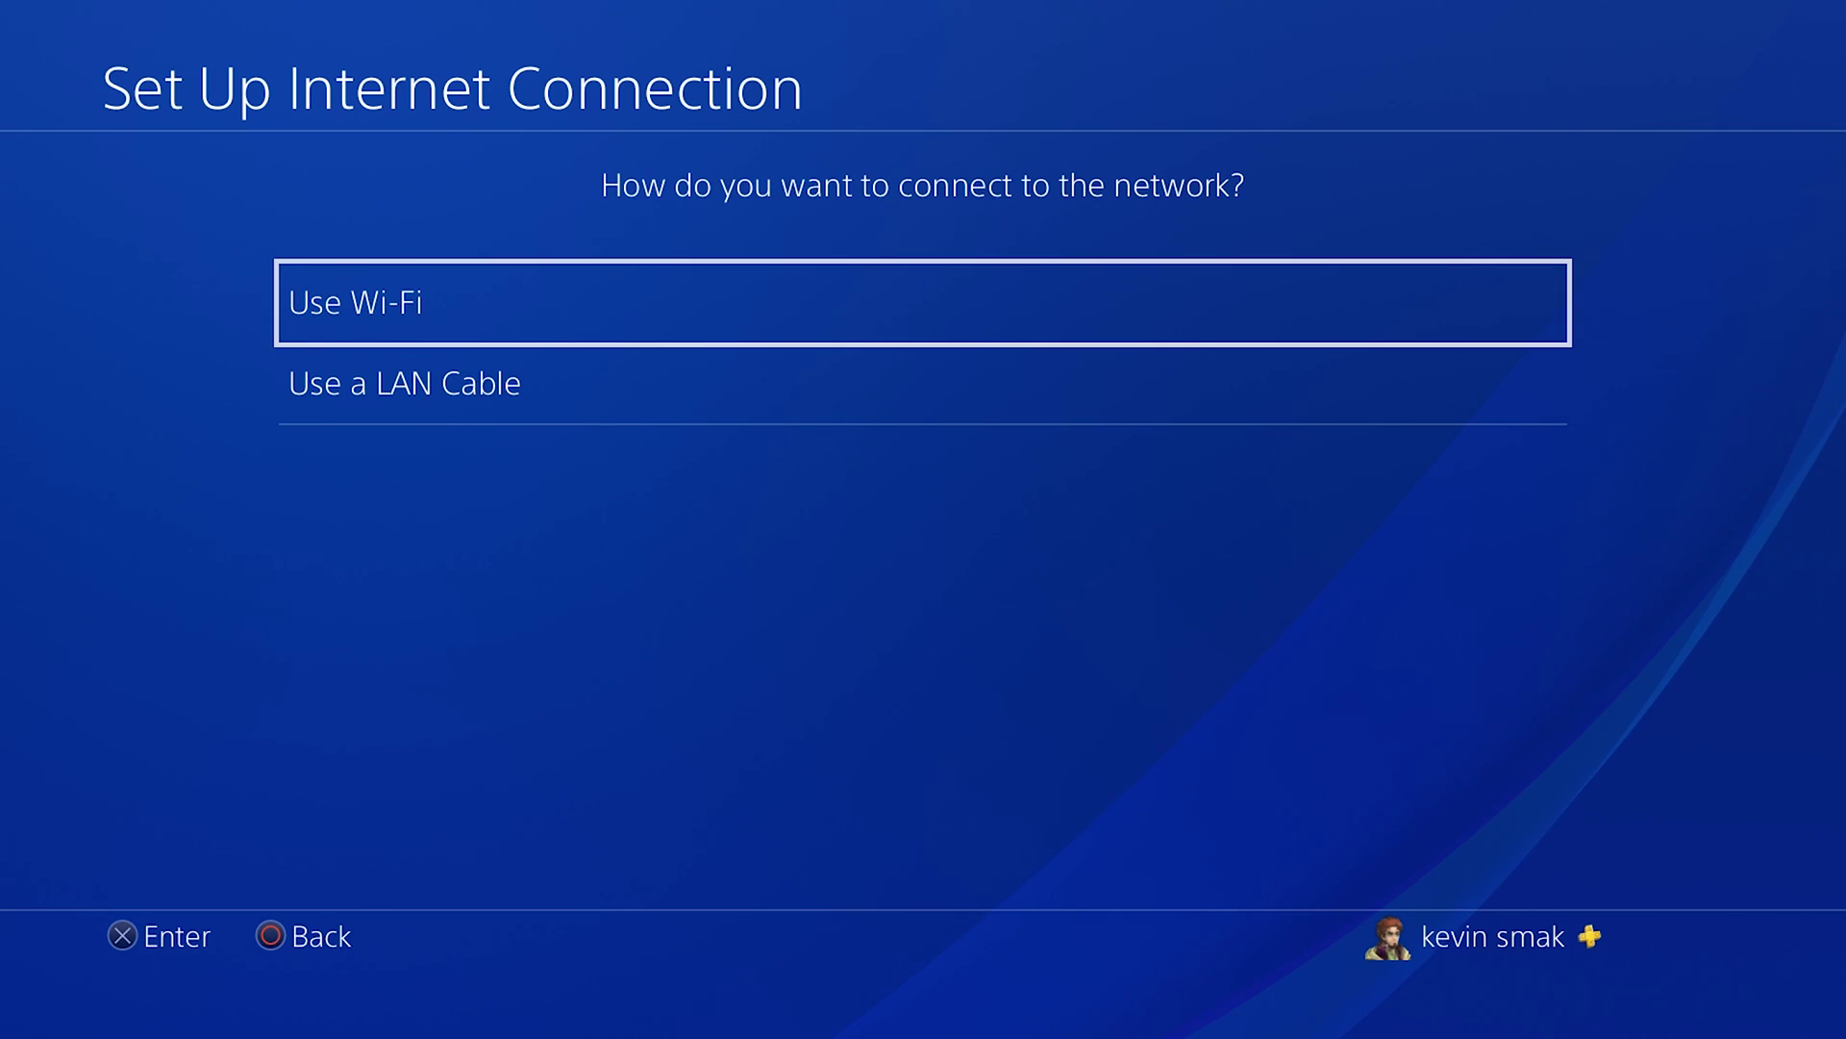
key("Return")
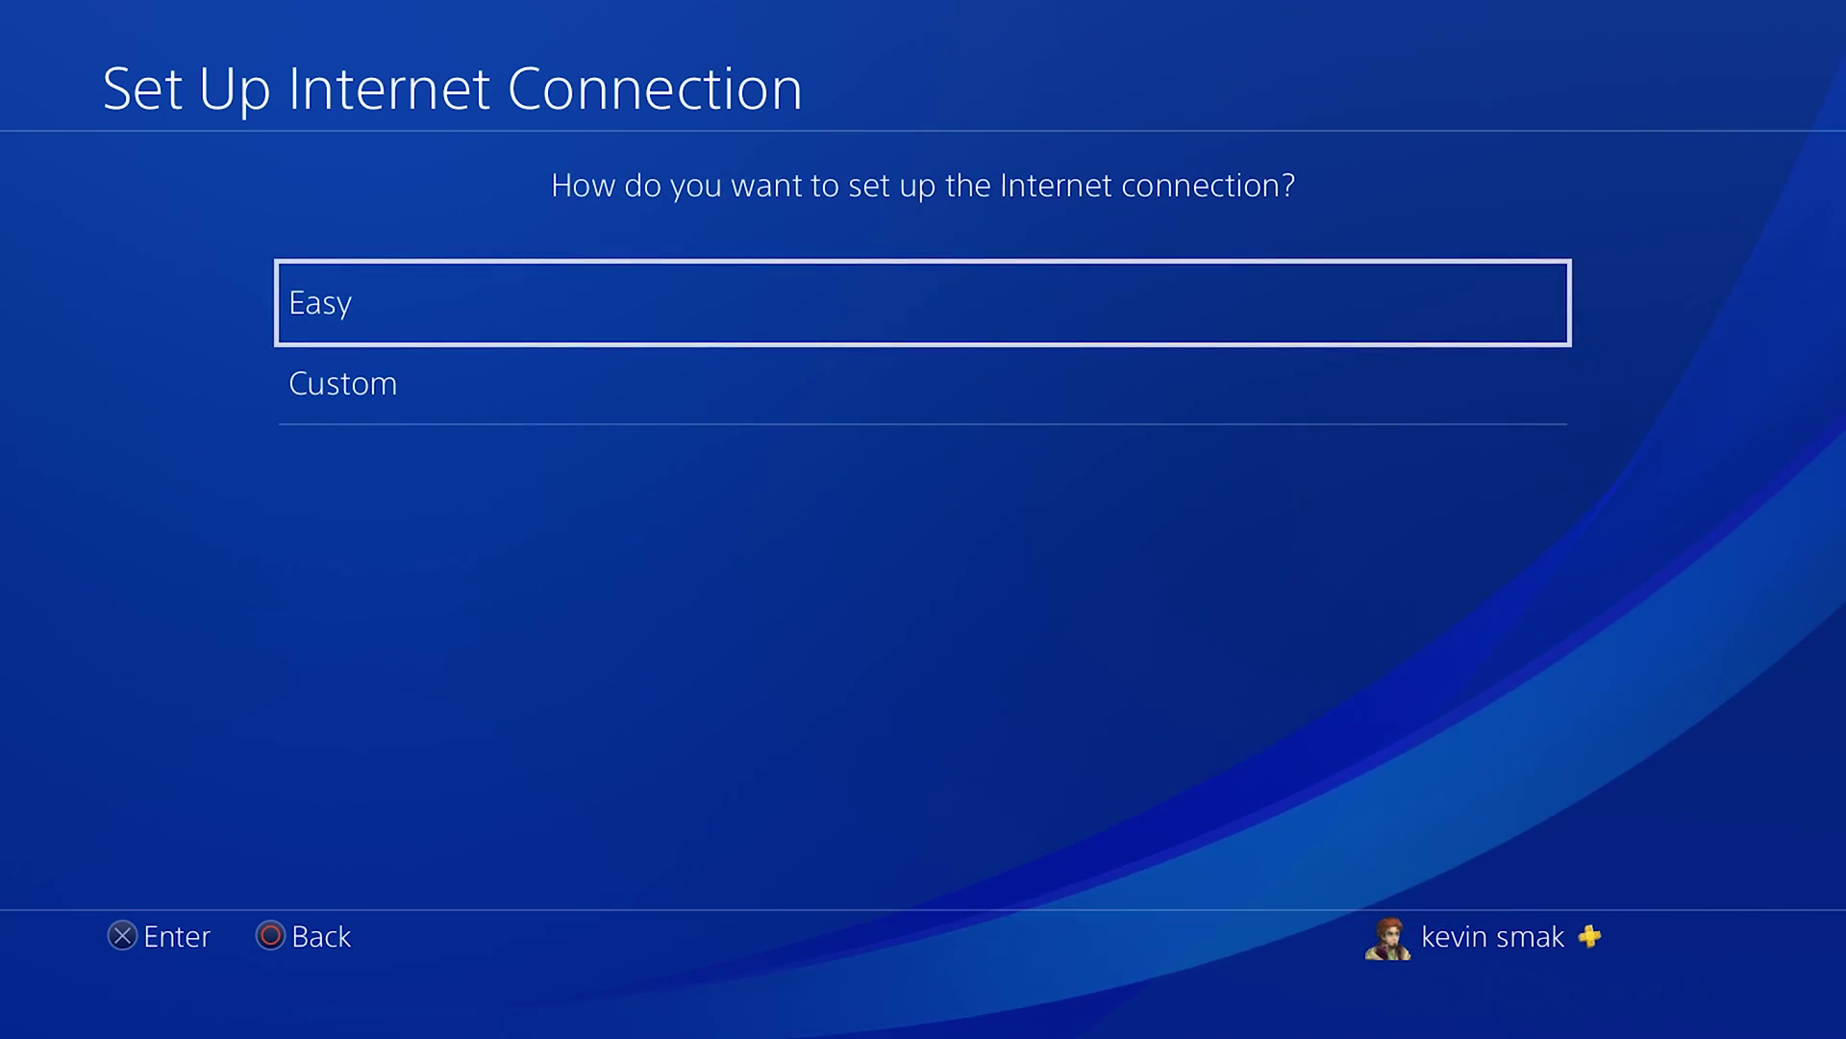
key("Down")
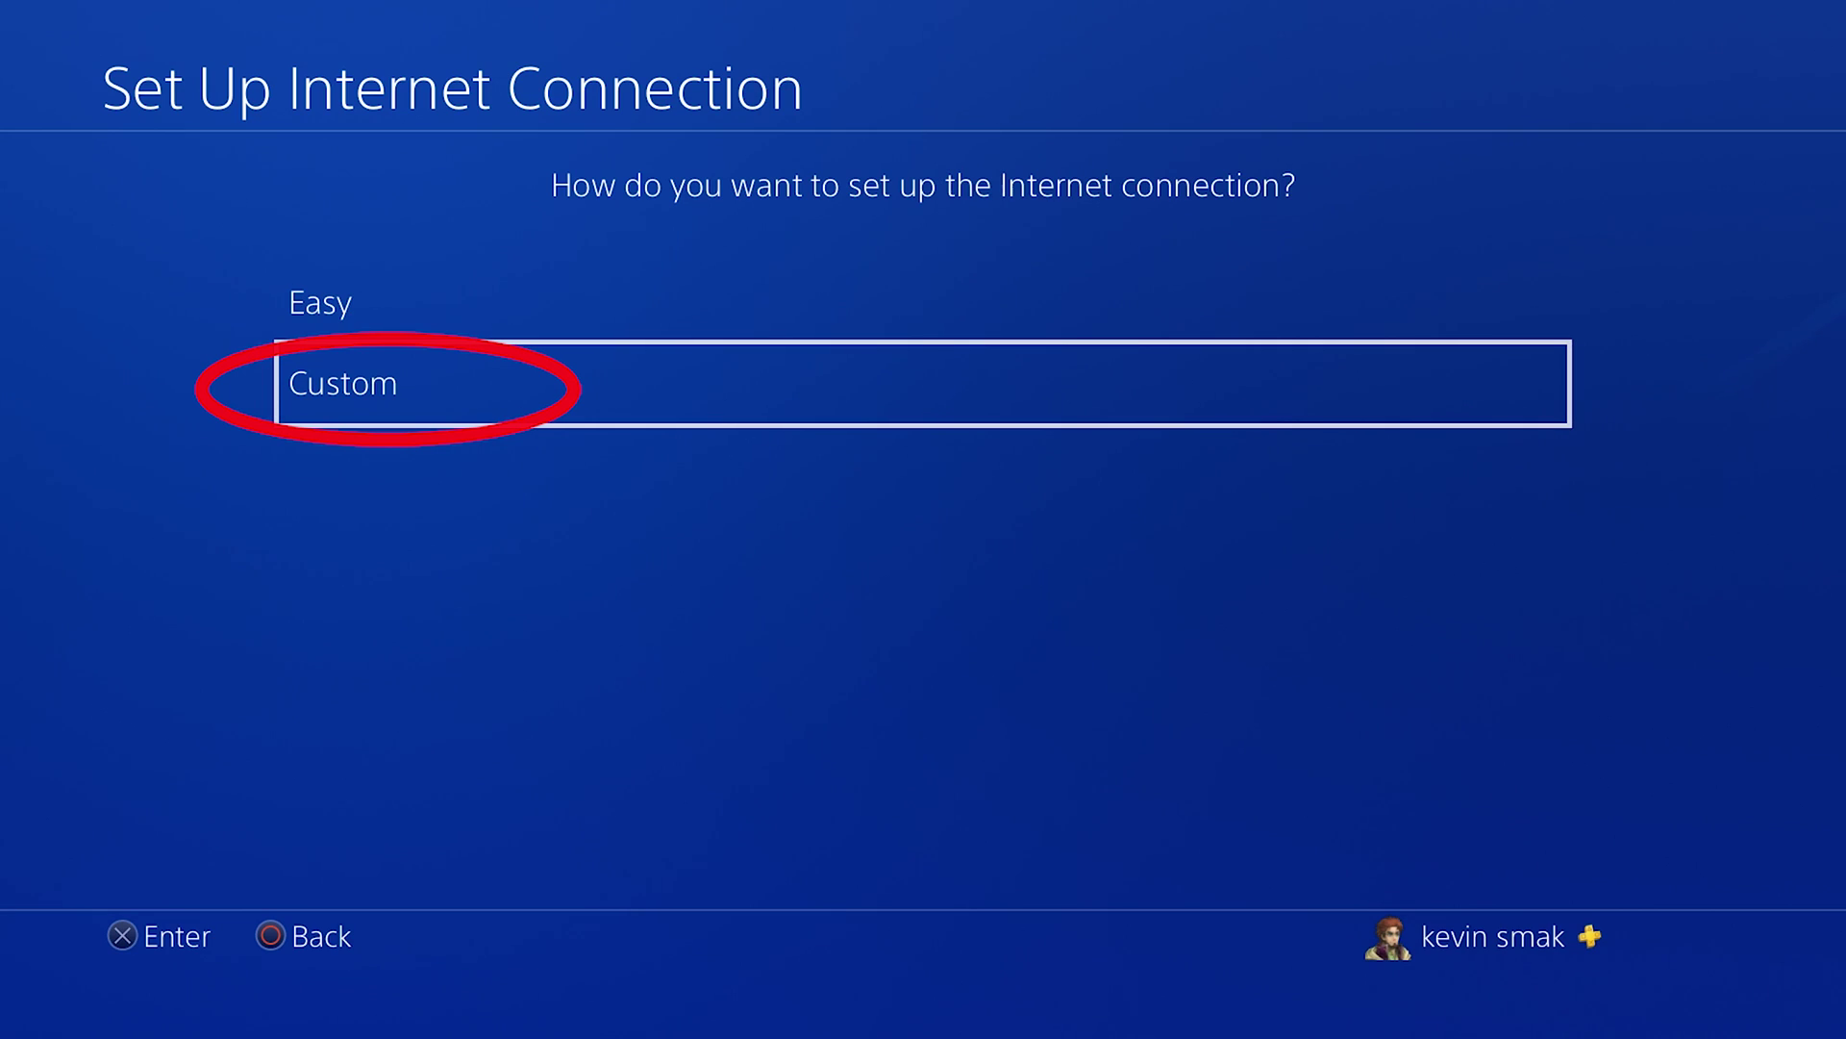
key("Return")
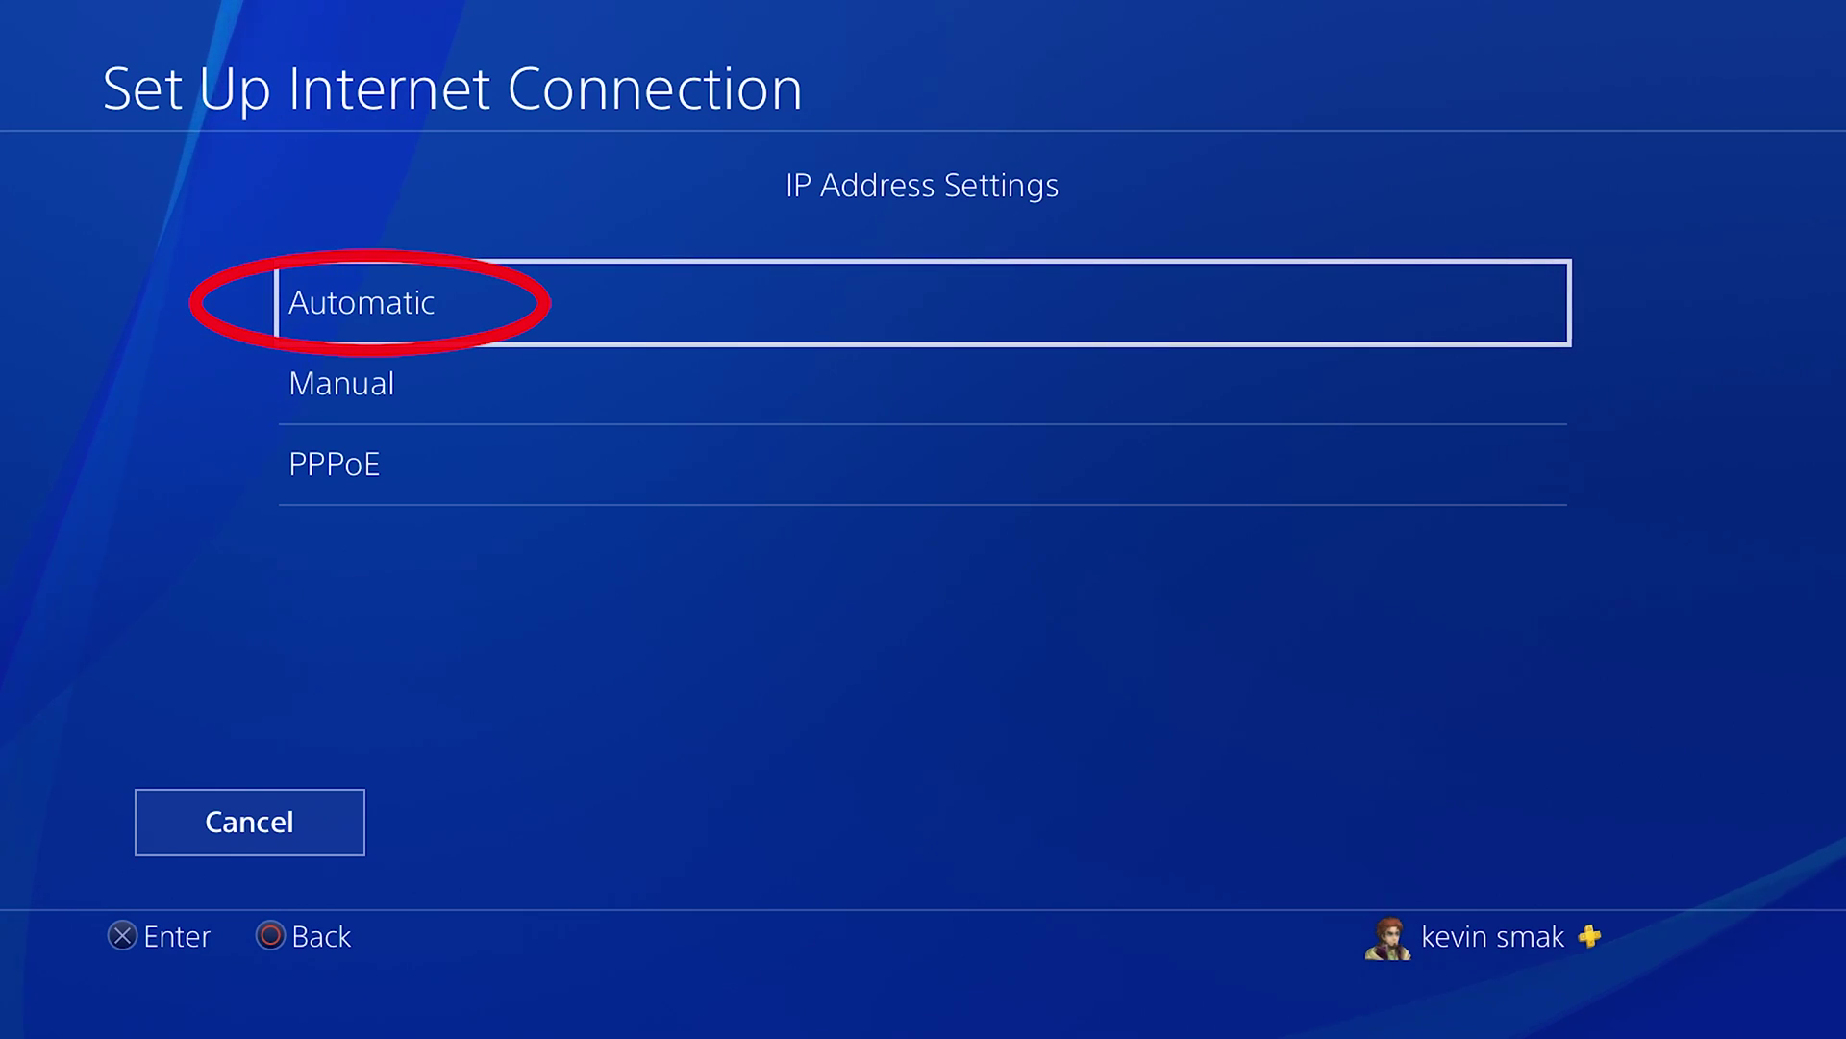
key("Return")
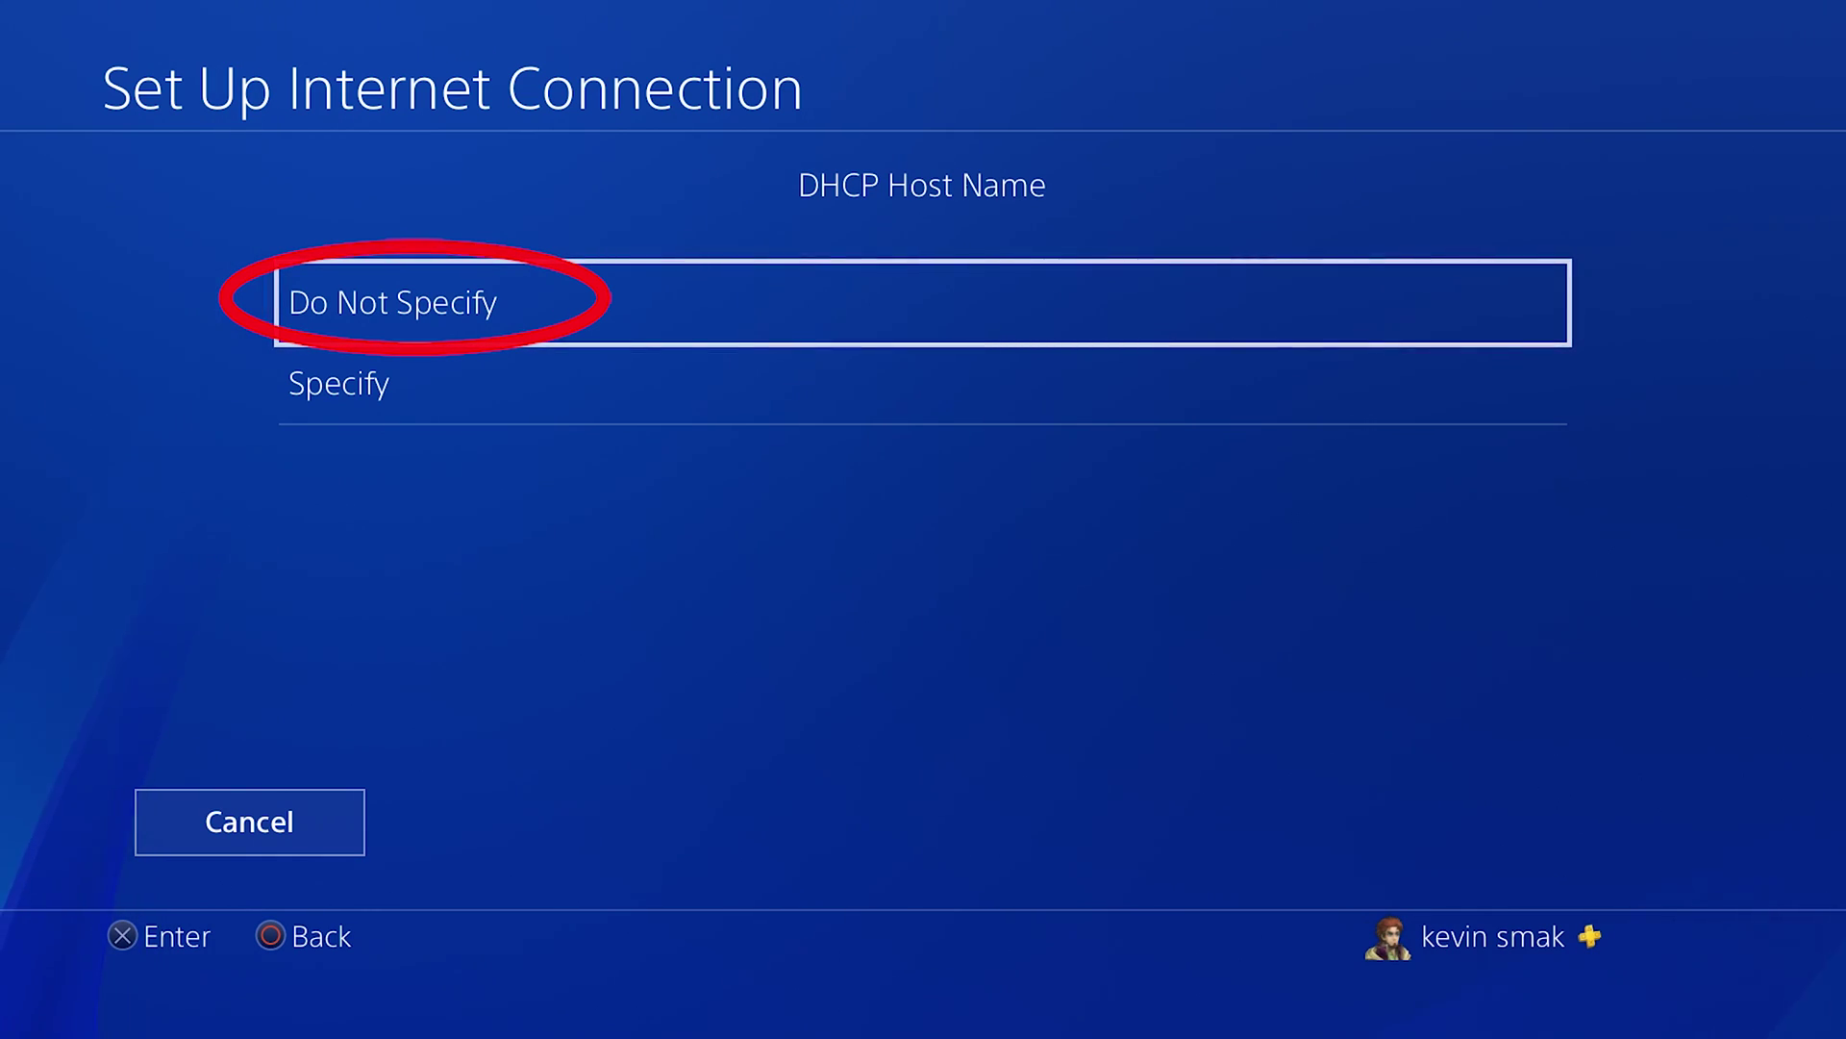
key("Return")
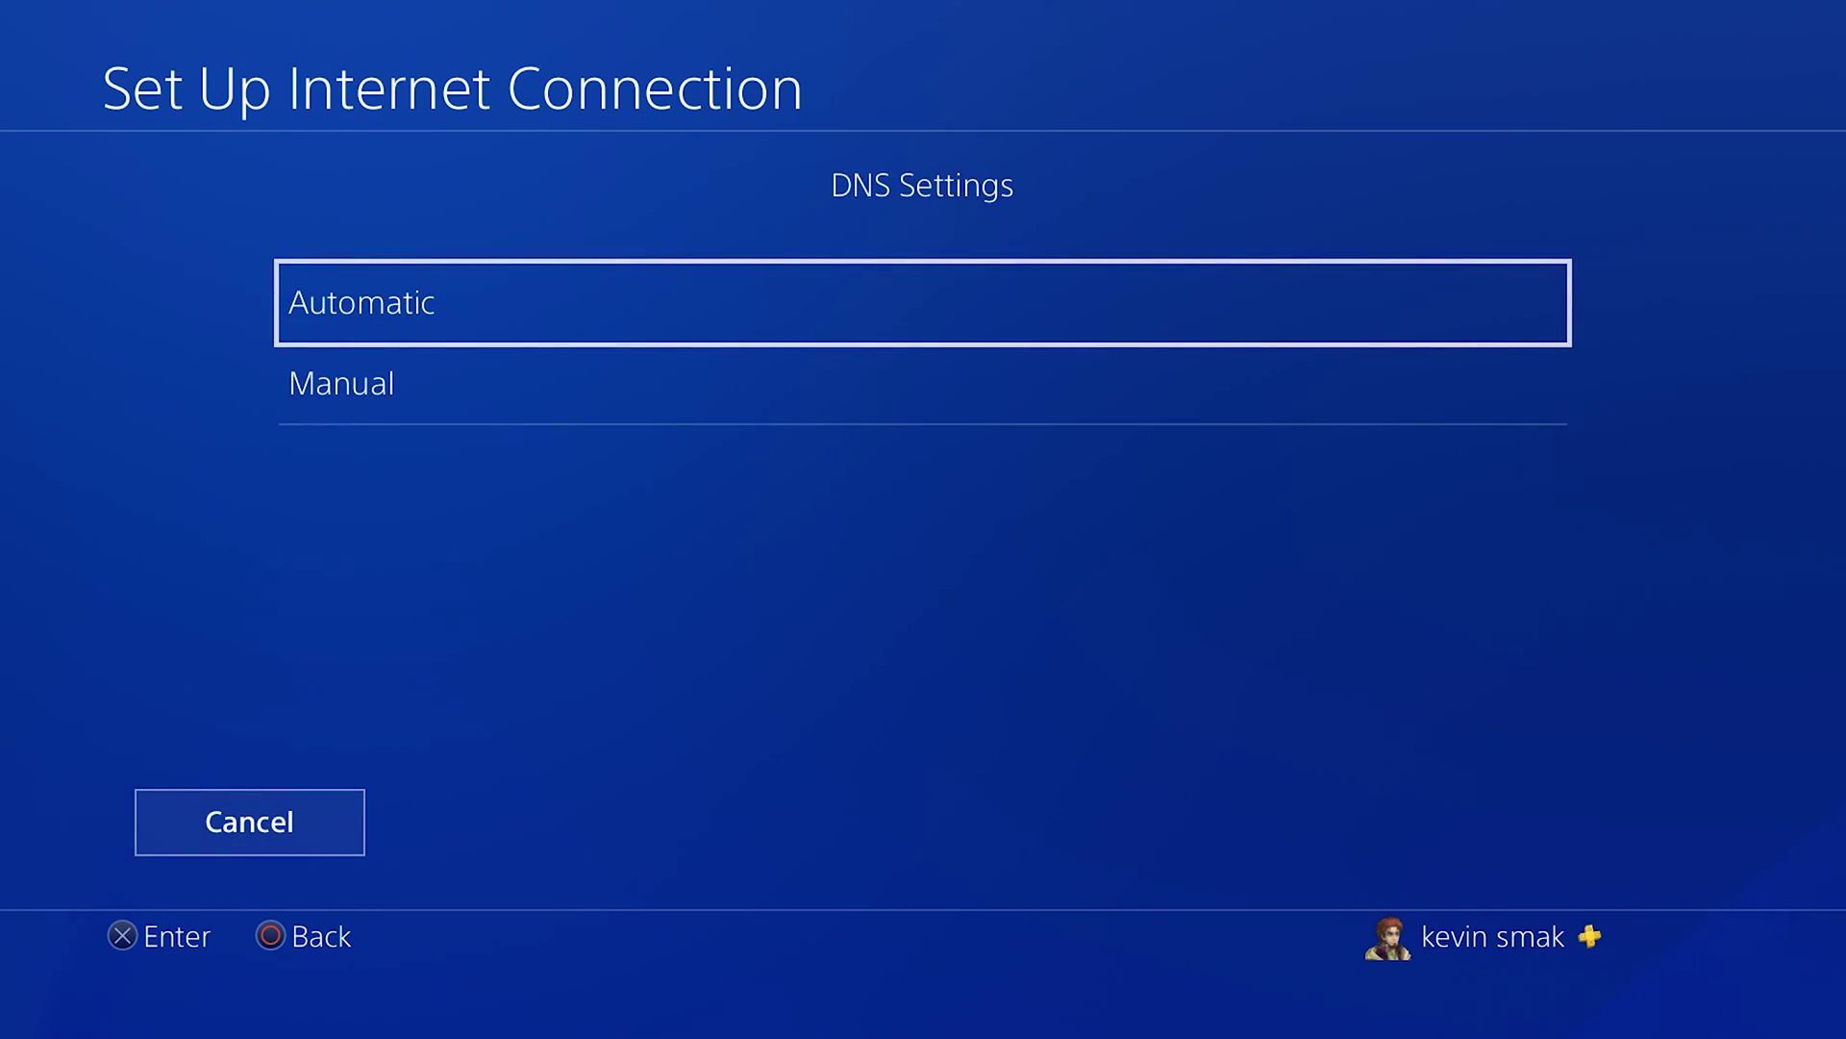
- Choose Manual DNS settings and open the Primary DNS field for editing
key("Down")
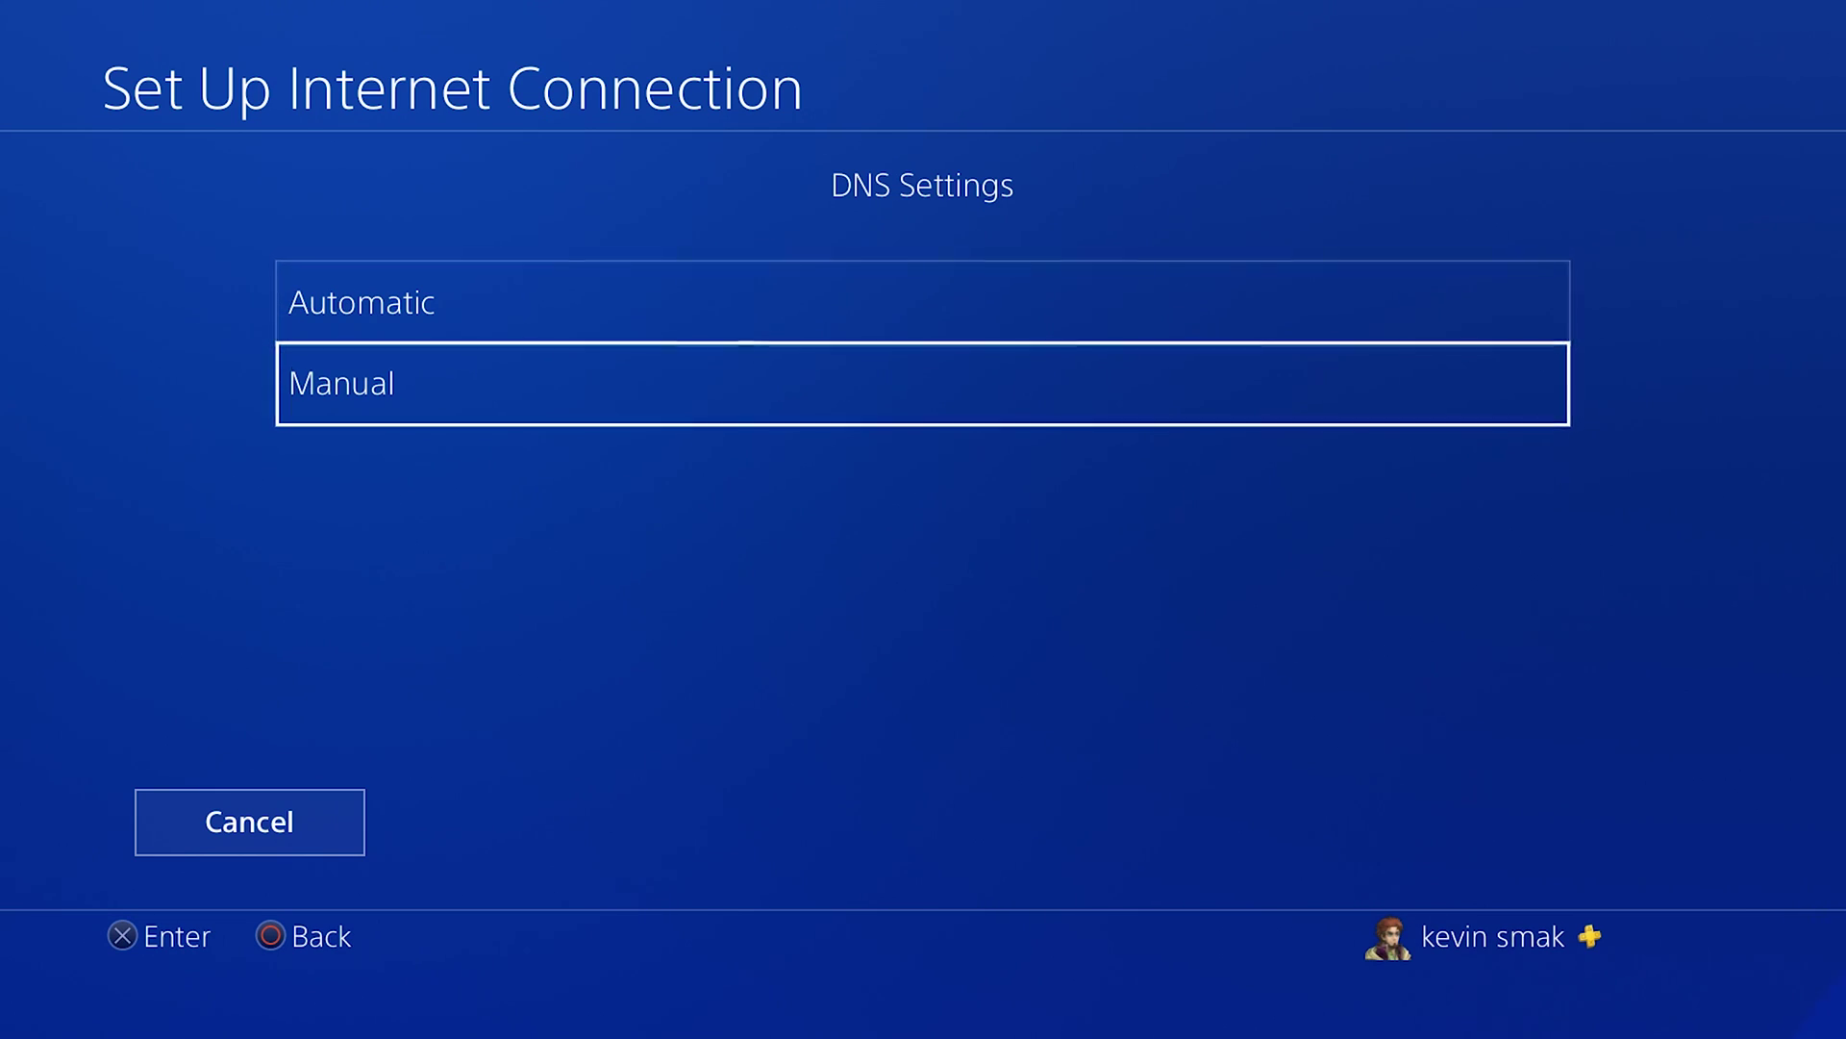
key("Up")
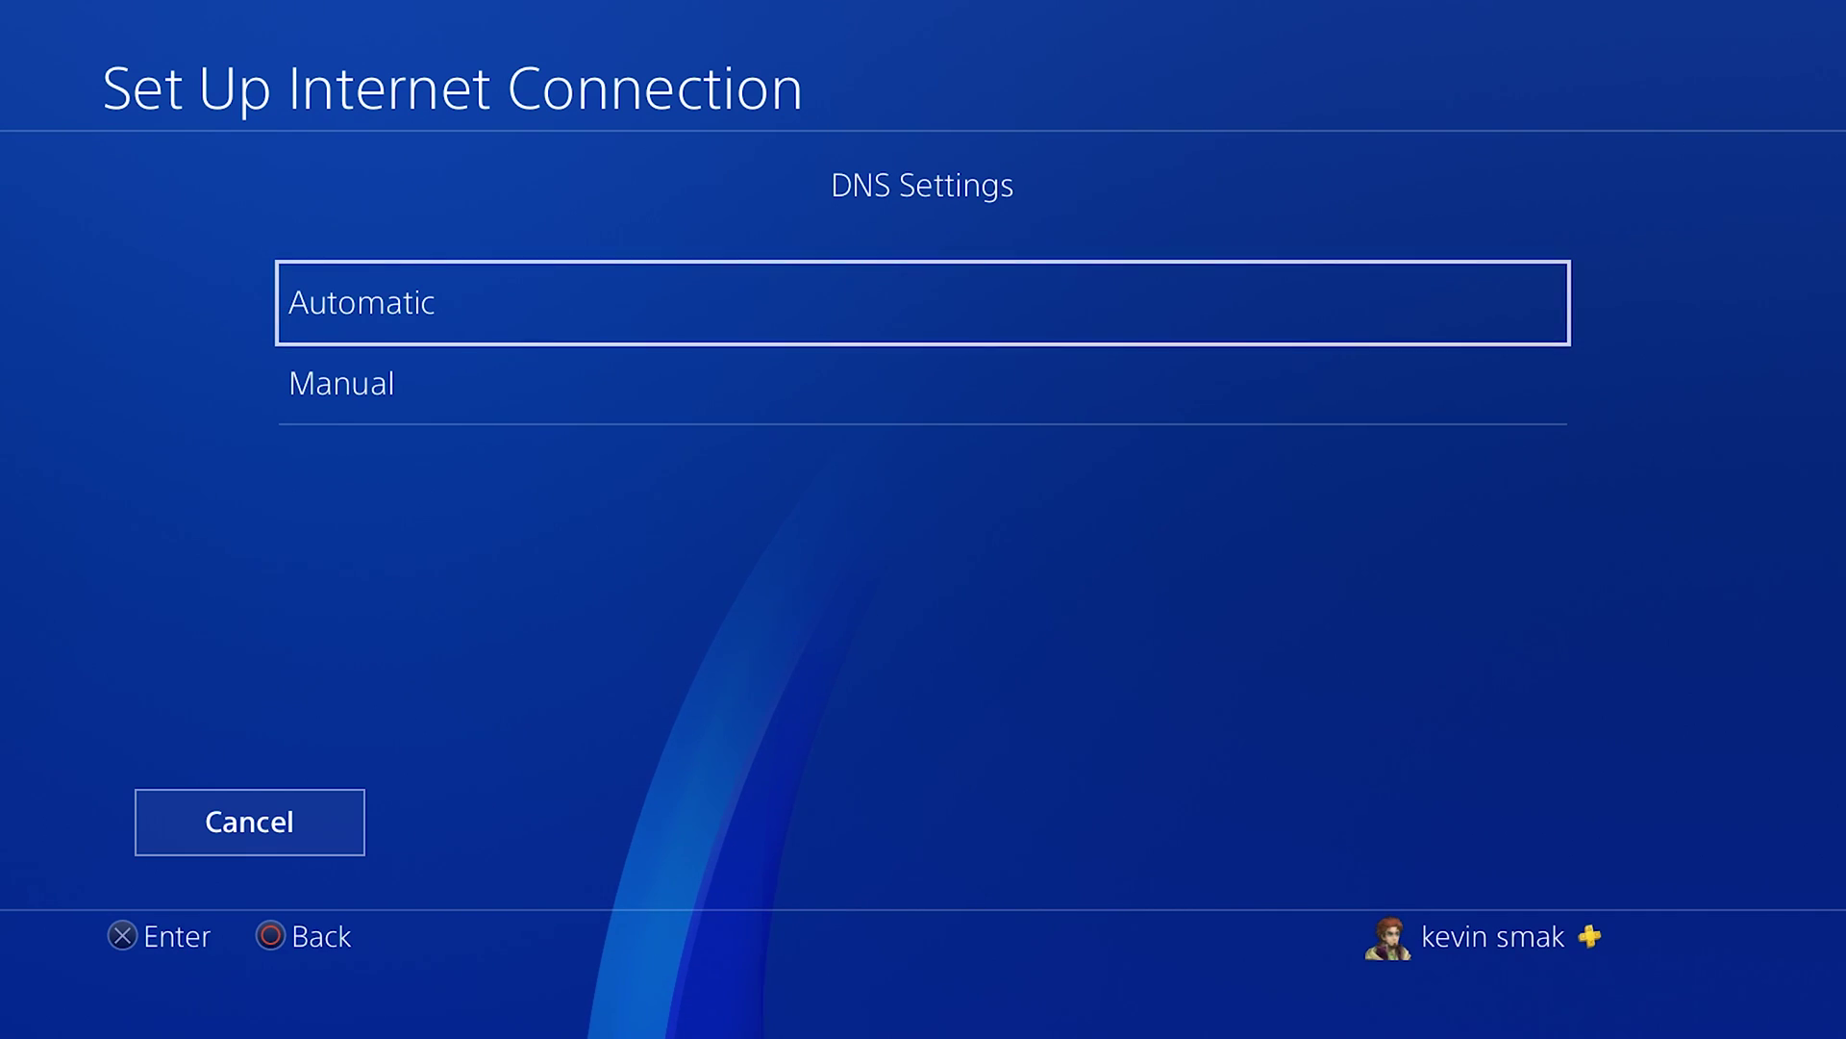
key("Down")
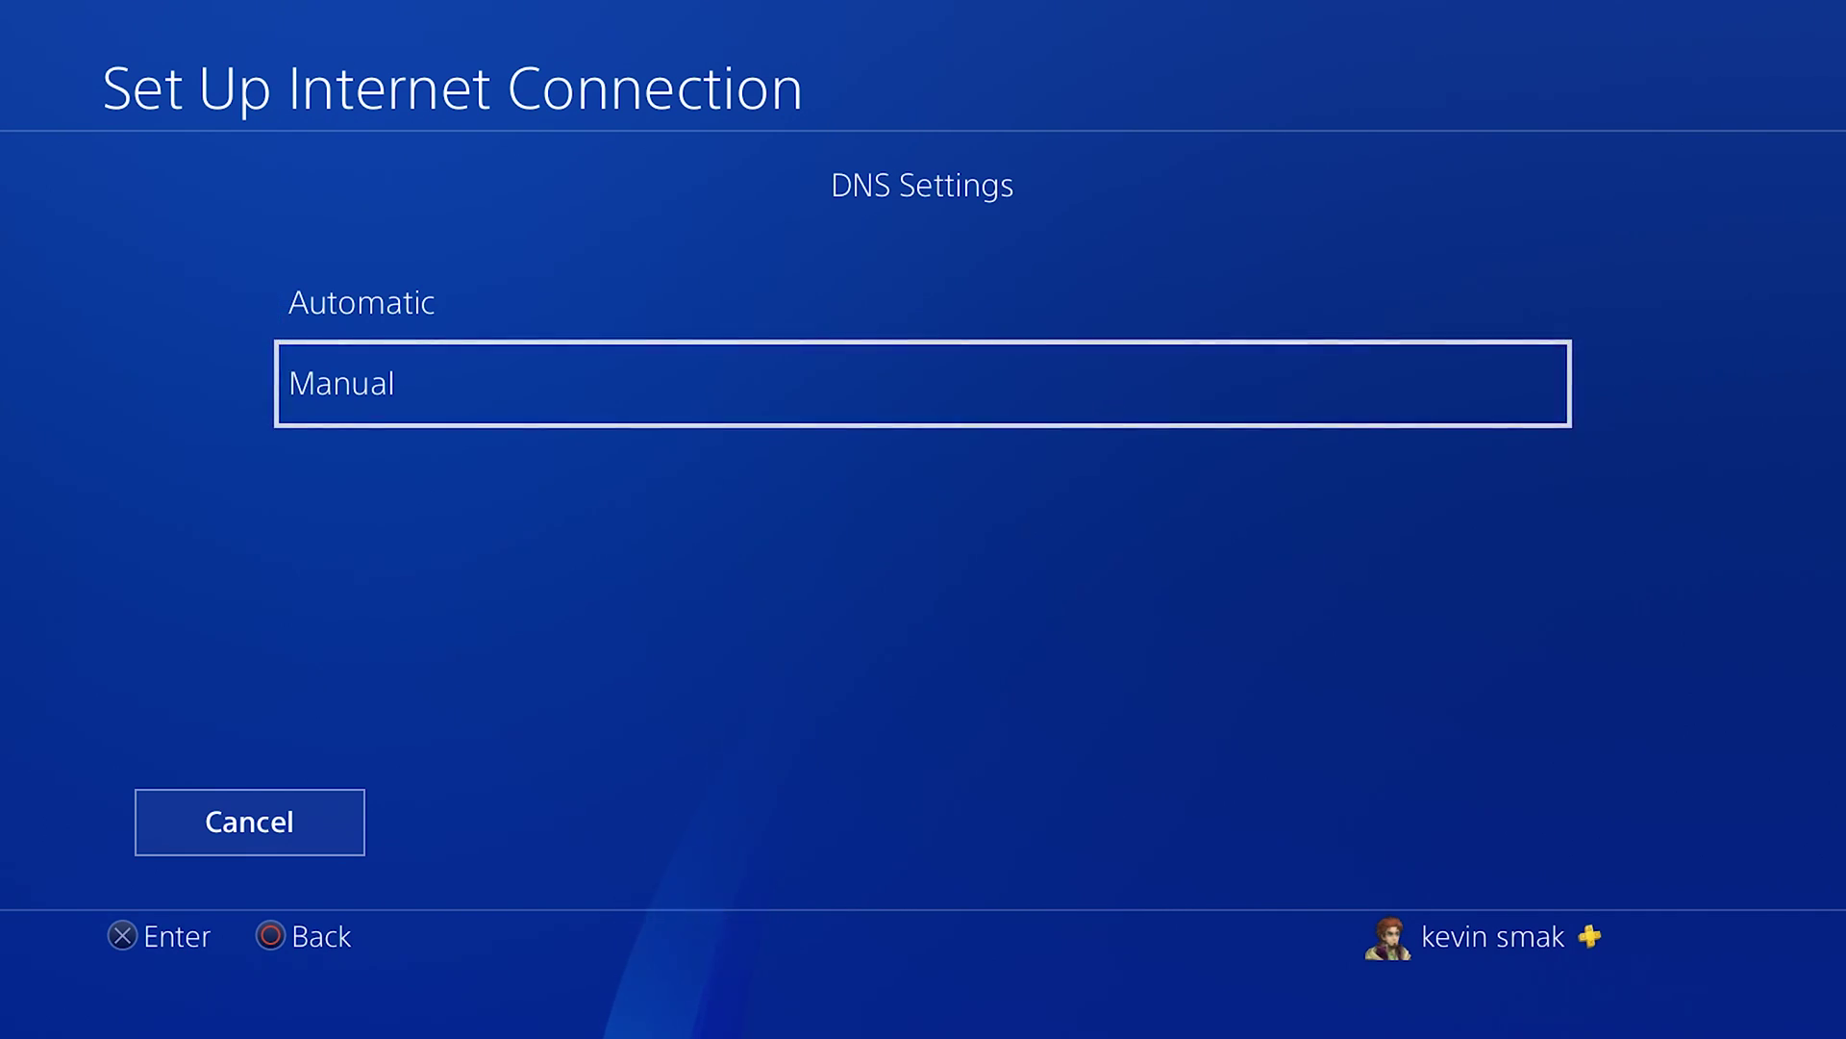
key("Return")
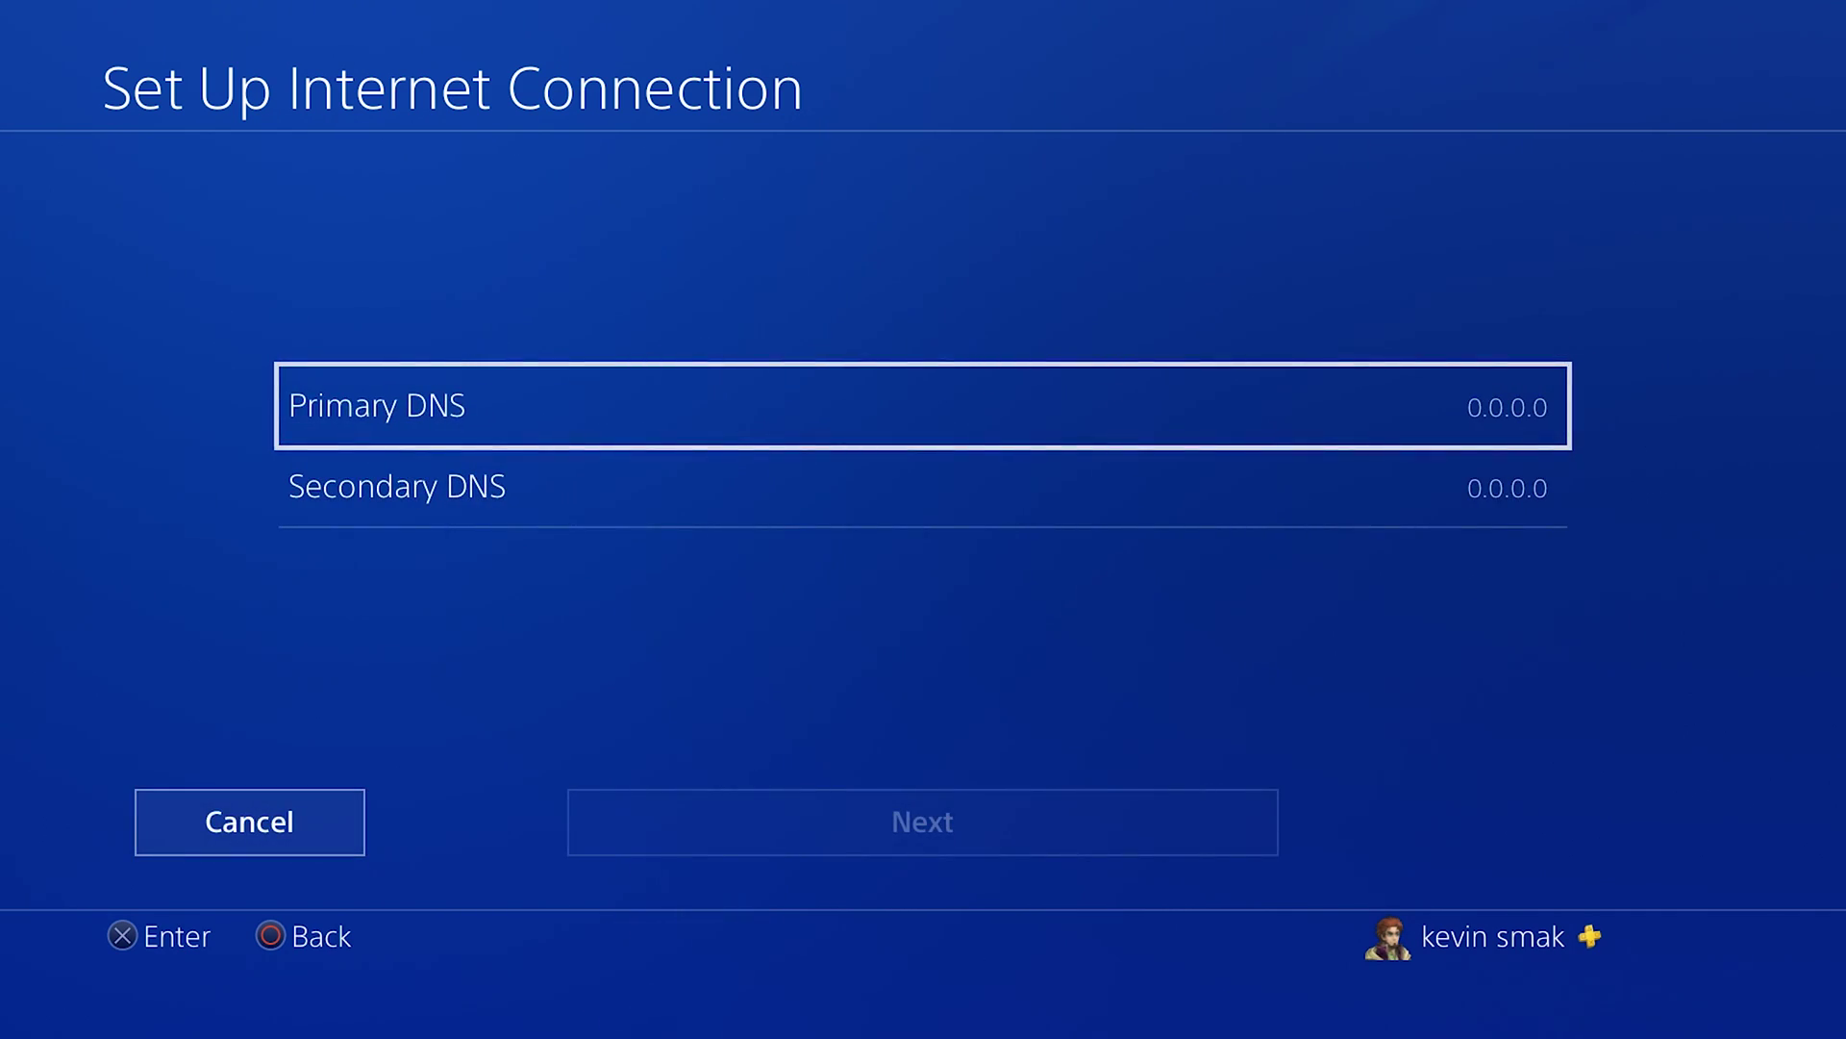
key("Return")
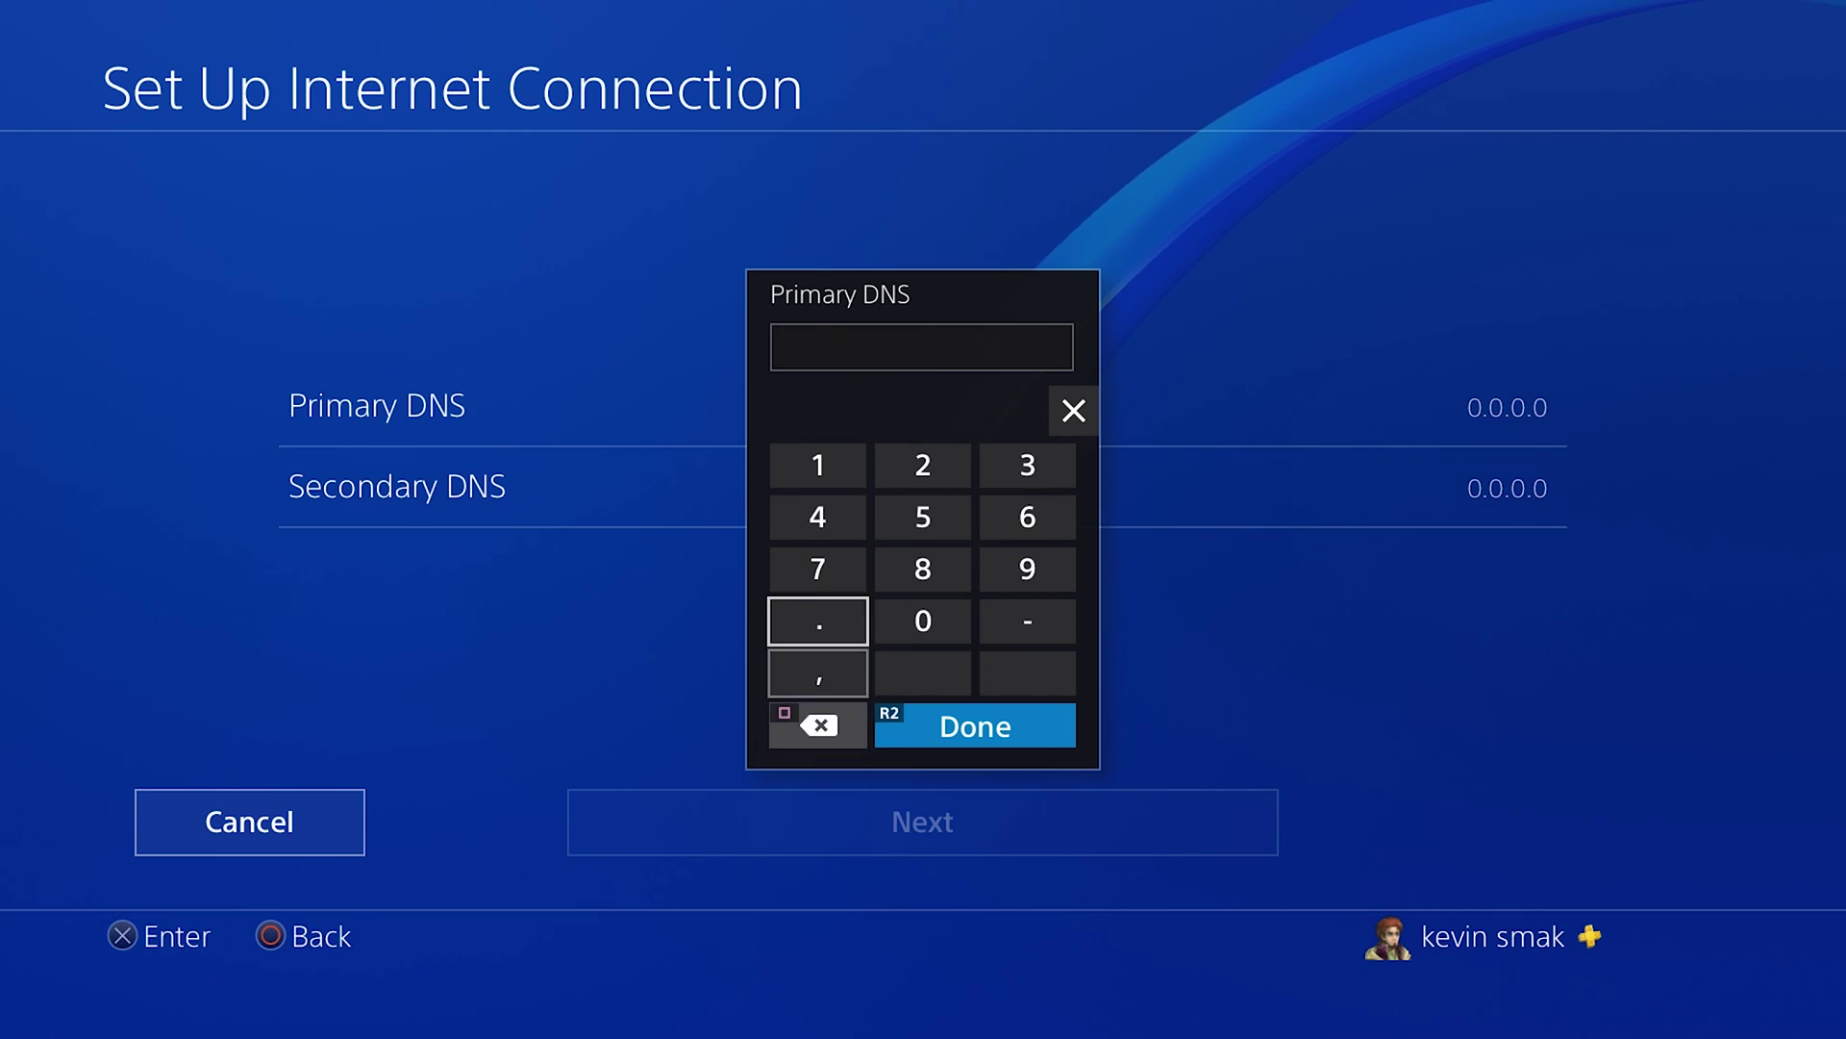
- Enter 1.1.1.1 as the Primary DNS on the number pad and confirm it
key("Down")
key("Down")
key("Down")
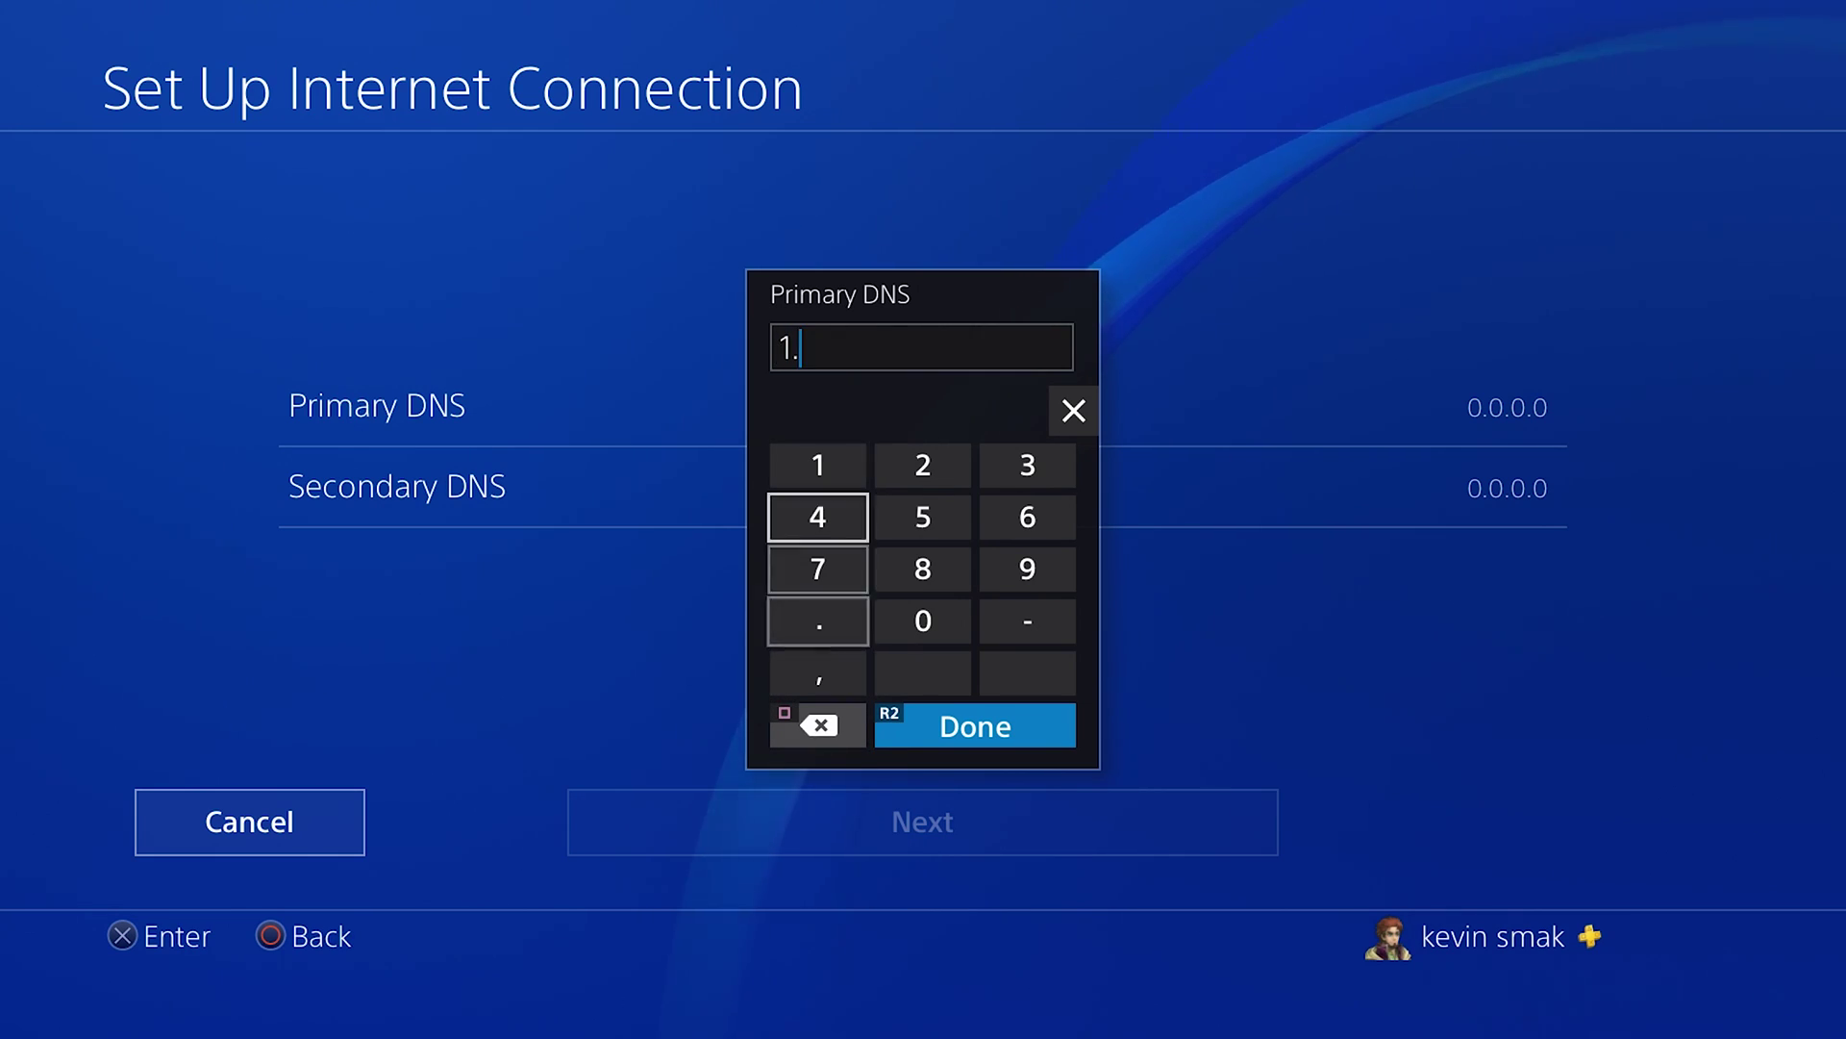
key("Up")
key("Up")
key("Up")
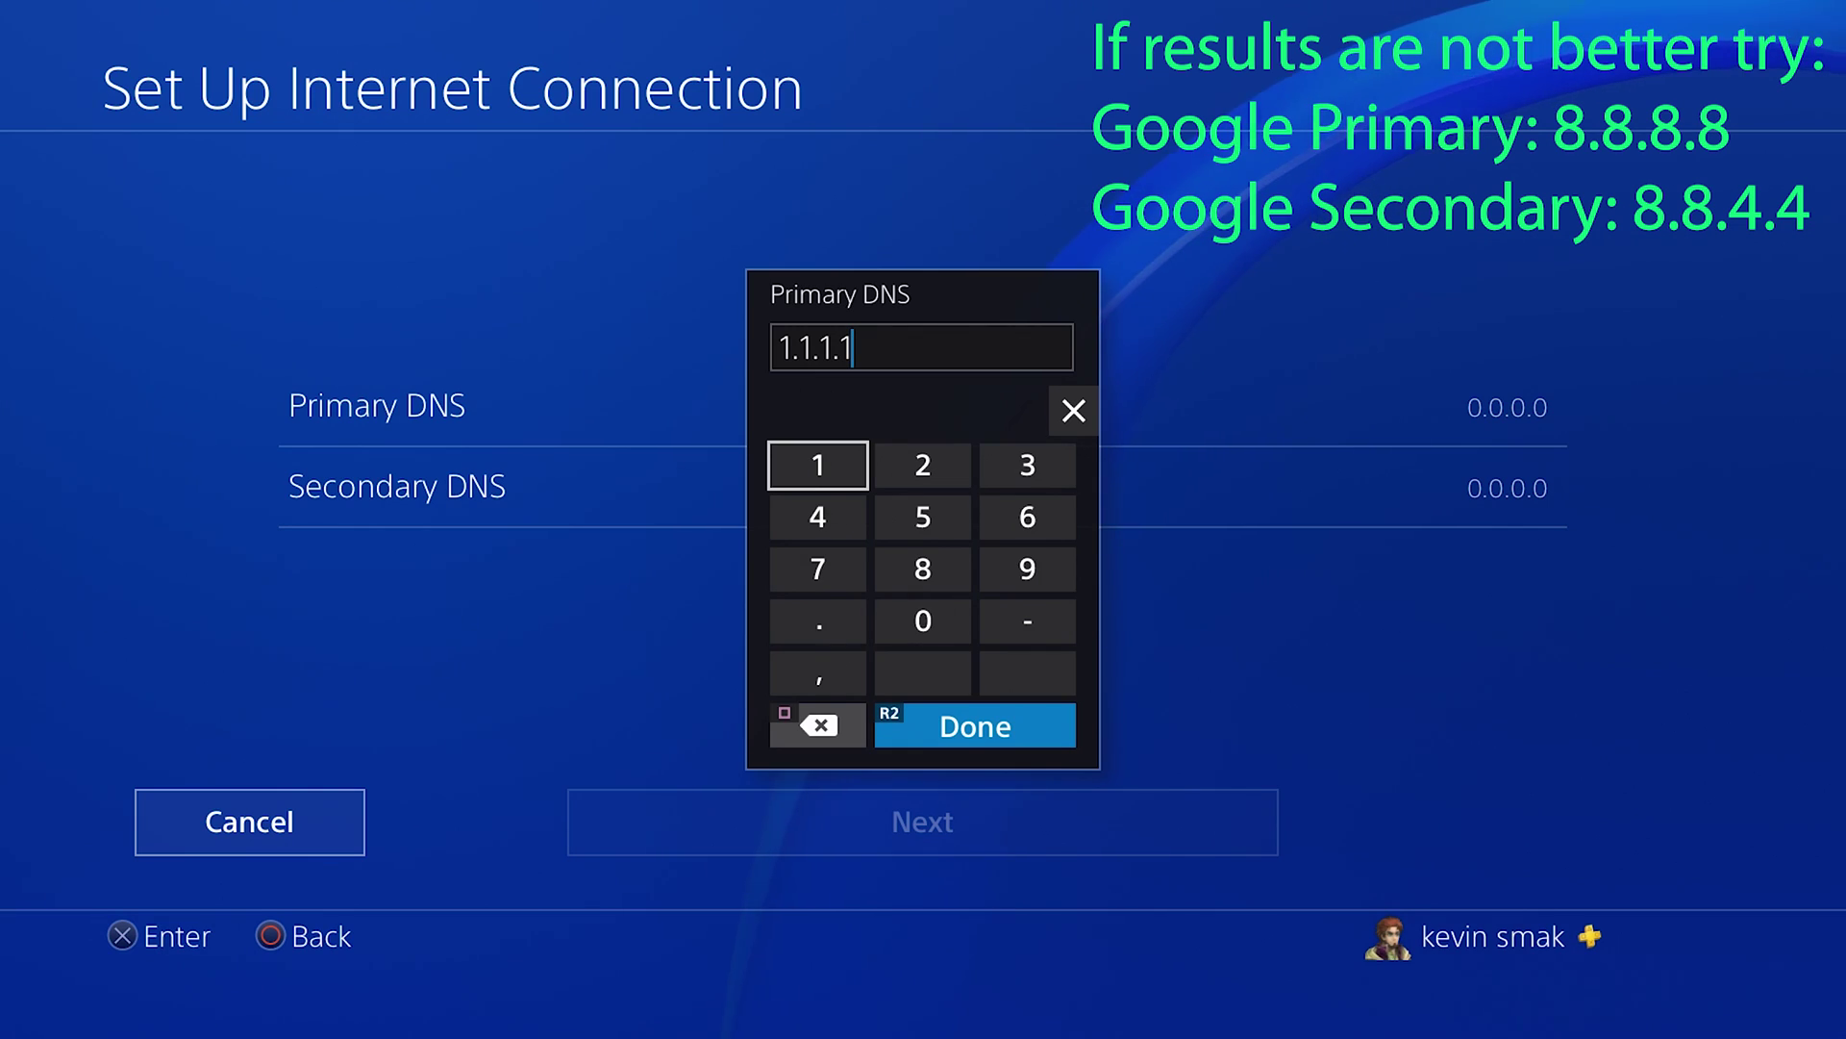
key("Down")
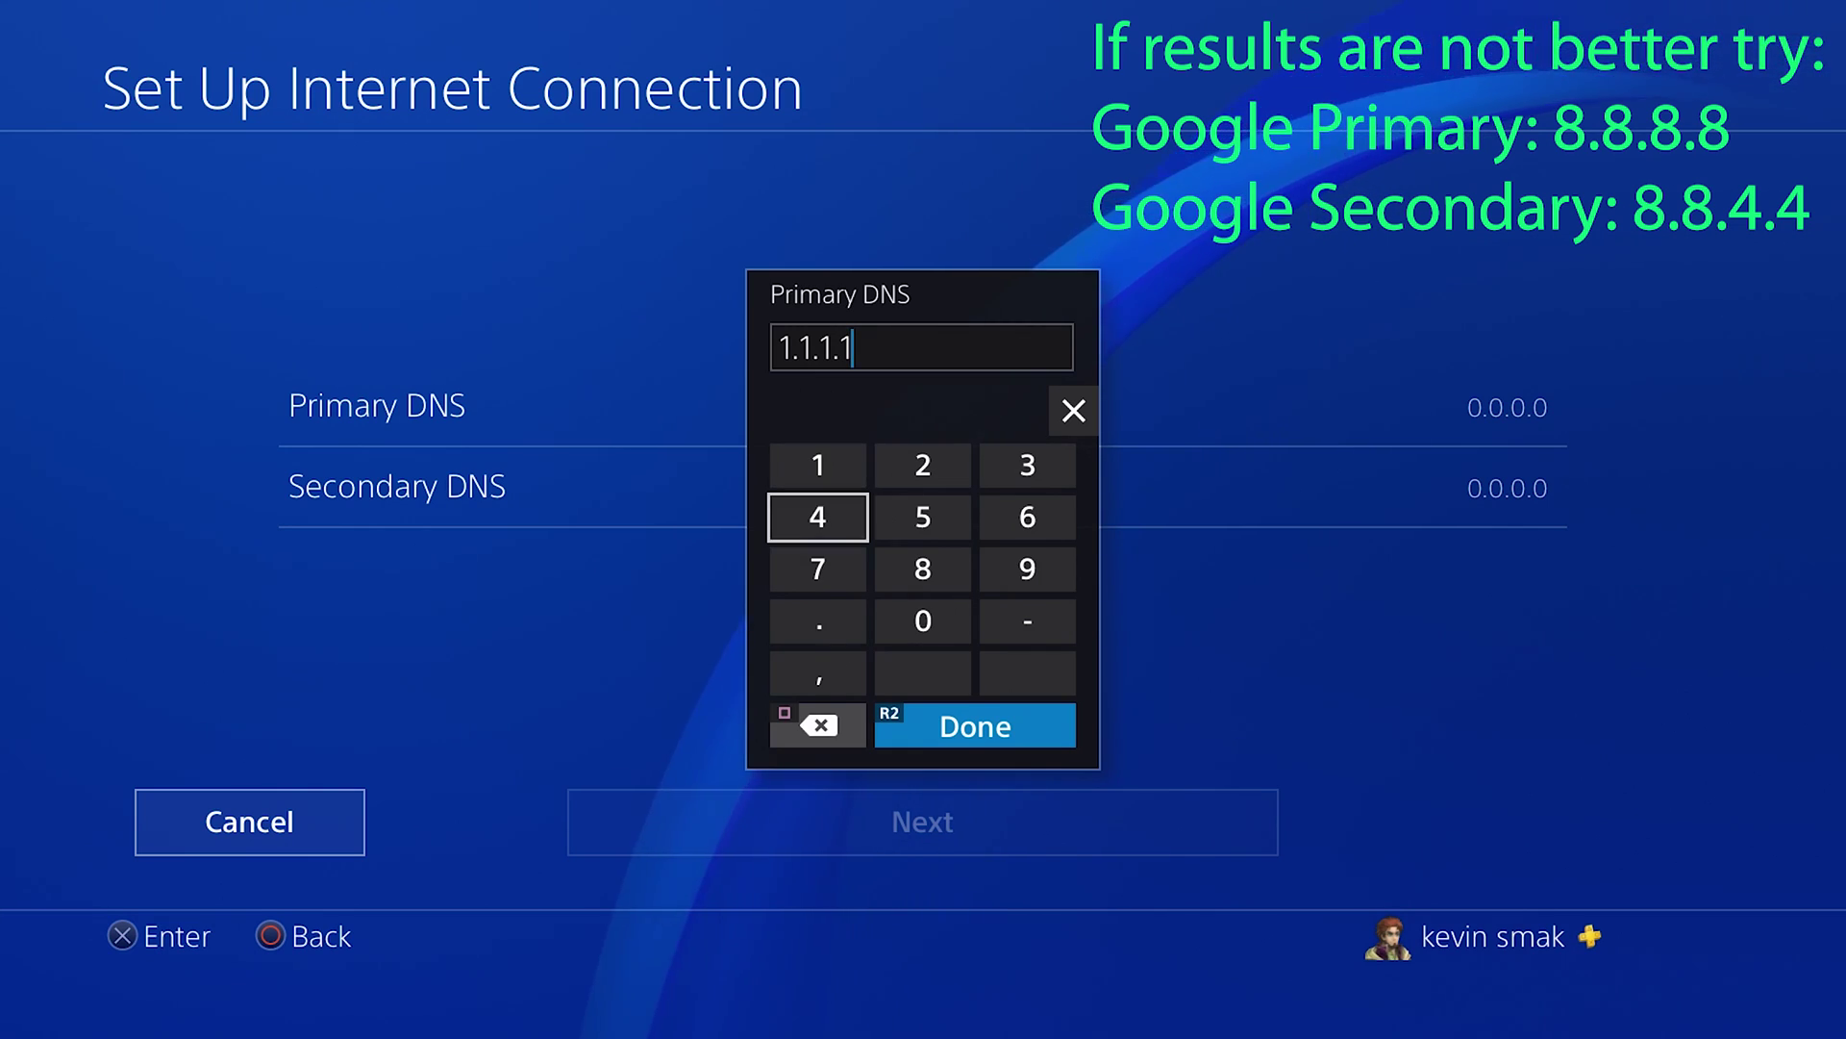
key("Down")
key("Right")
key("Down")
key("Down")
key("Down")
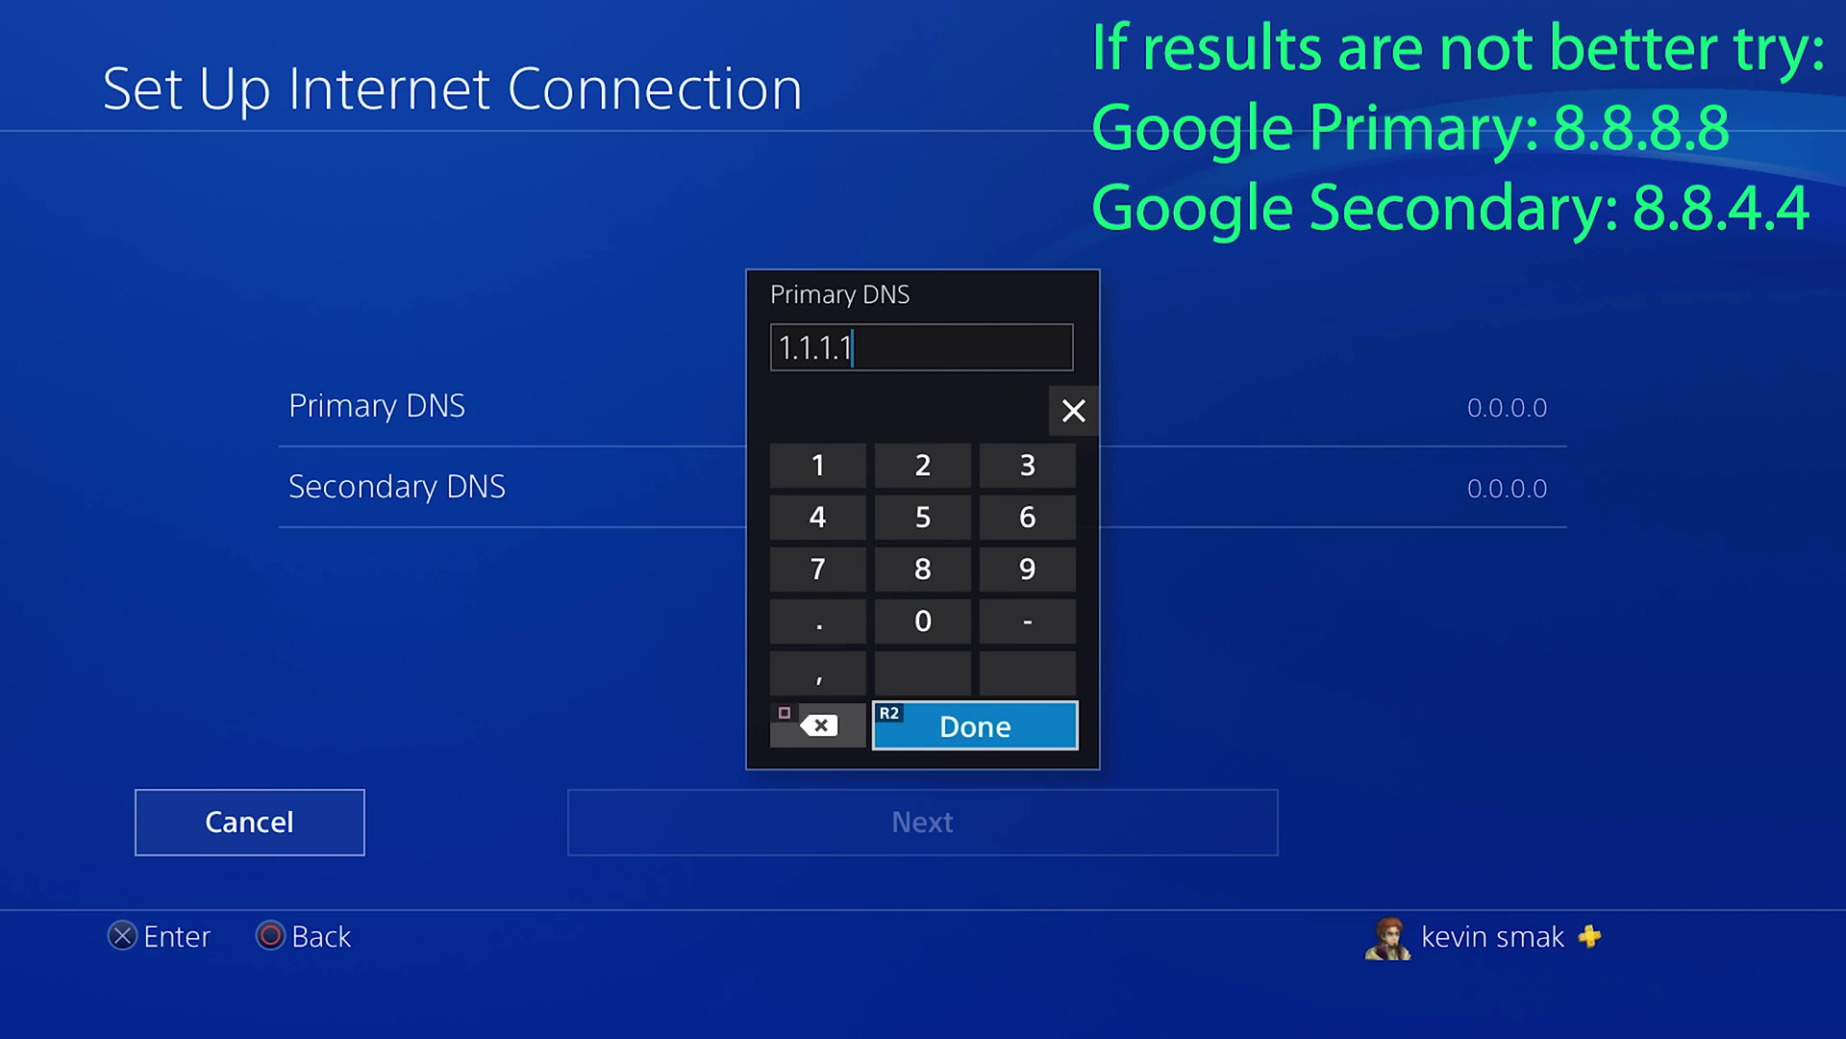
key("Return")
key("Down")
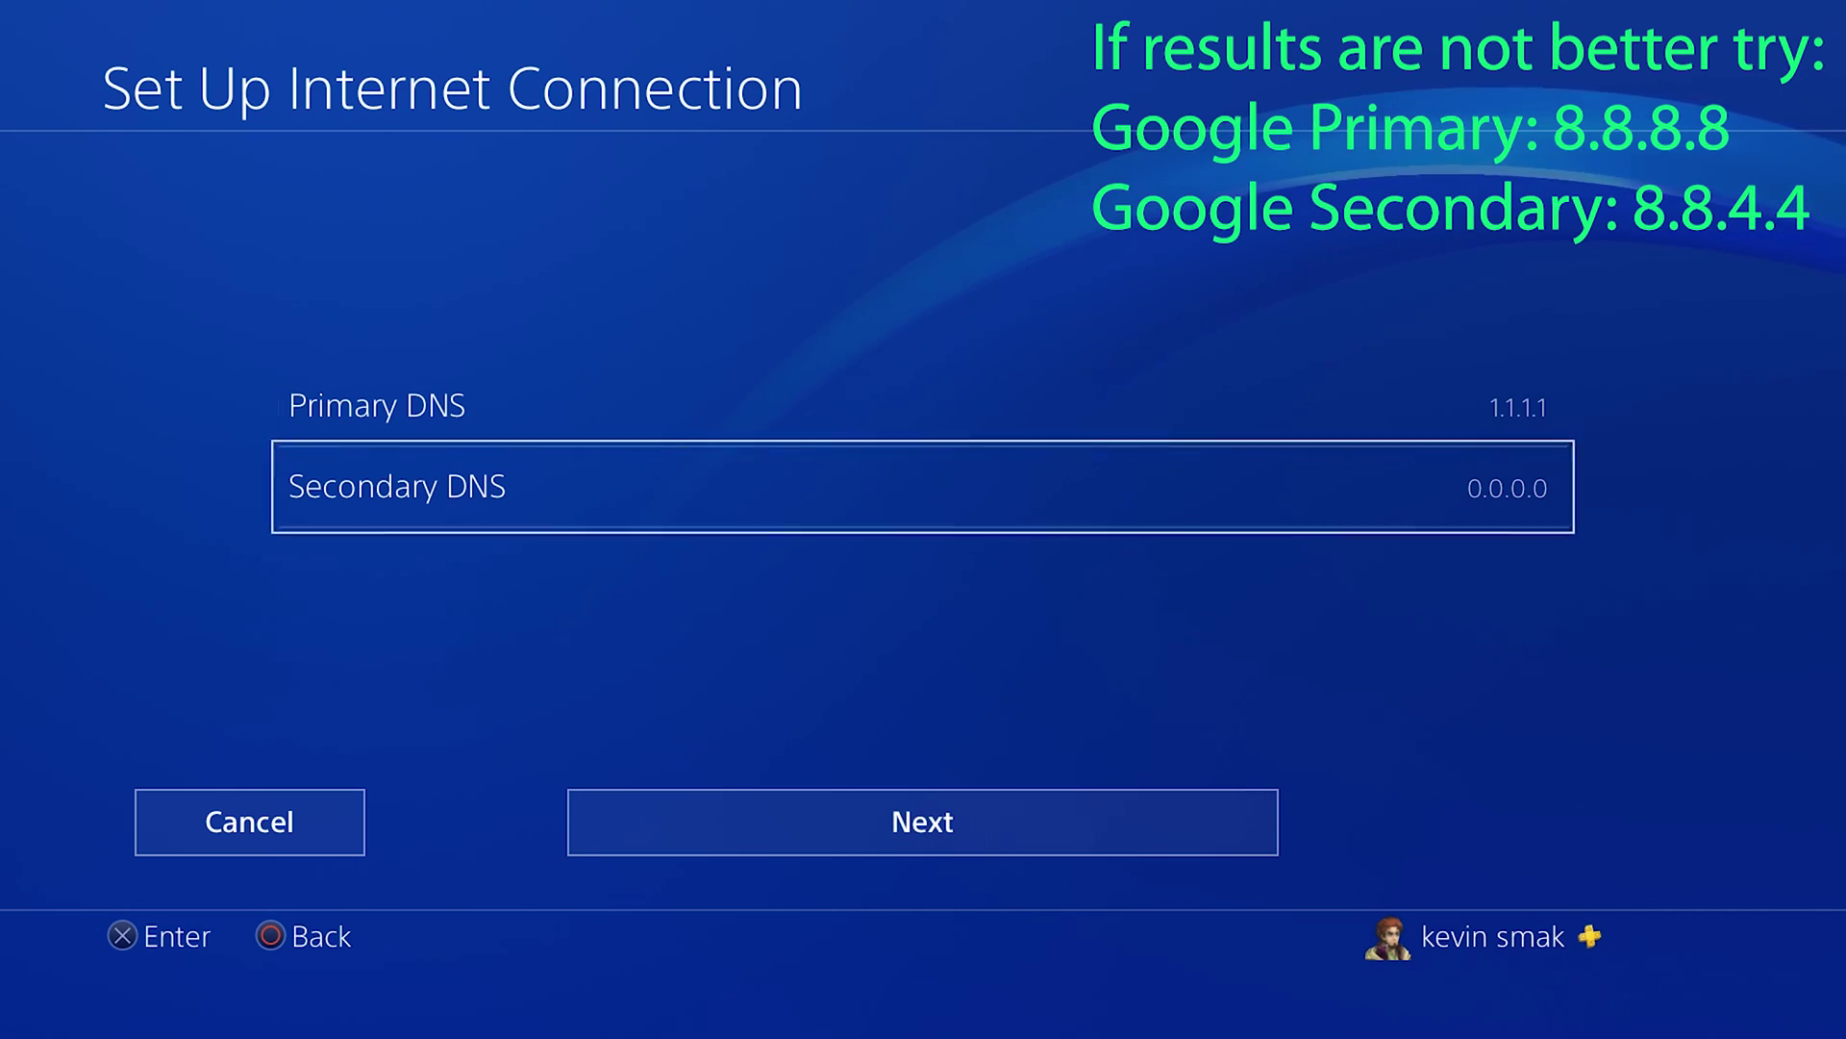
- Open the Secondary DNS field and erase the old 0.0.0.0 address
key("Return")
key("Left")
key("Down")
key("Down")
key("Down")
key("Down")
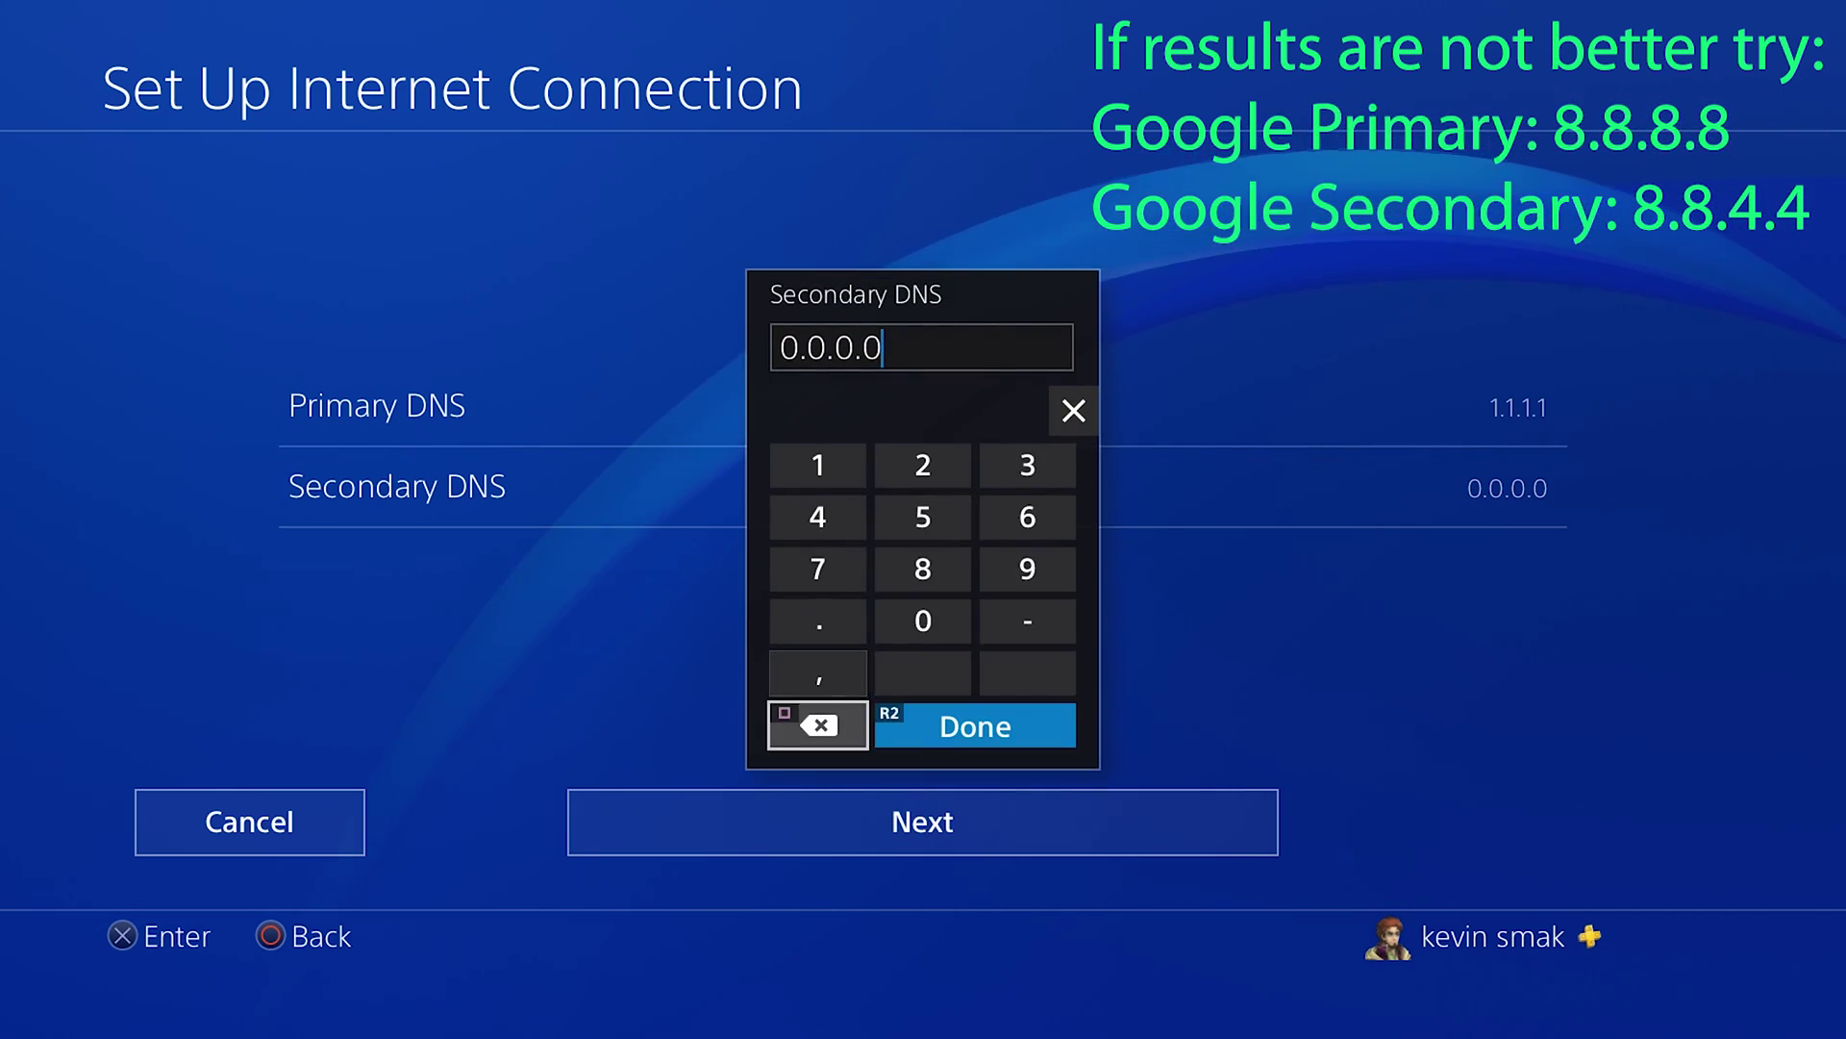
key("BackSpace")
key("BackSpace")
key("BackSpace")
key("BackSpace")
key("BackSpace")
key("BackSpace")
key("BackSpace")
key("Up")
key("Up")
key("Up")
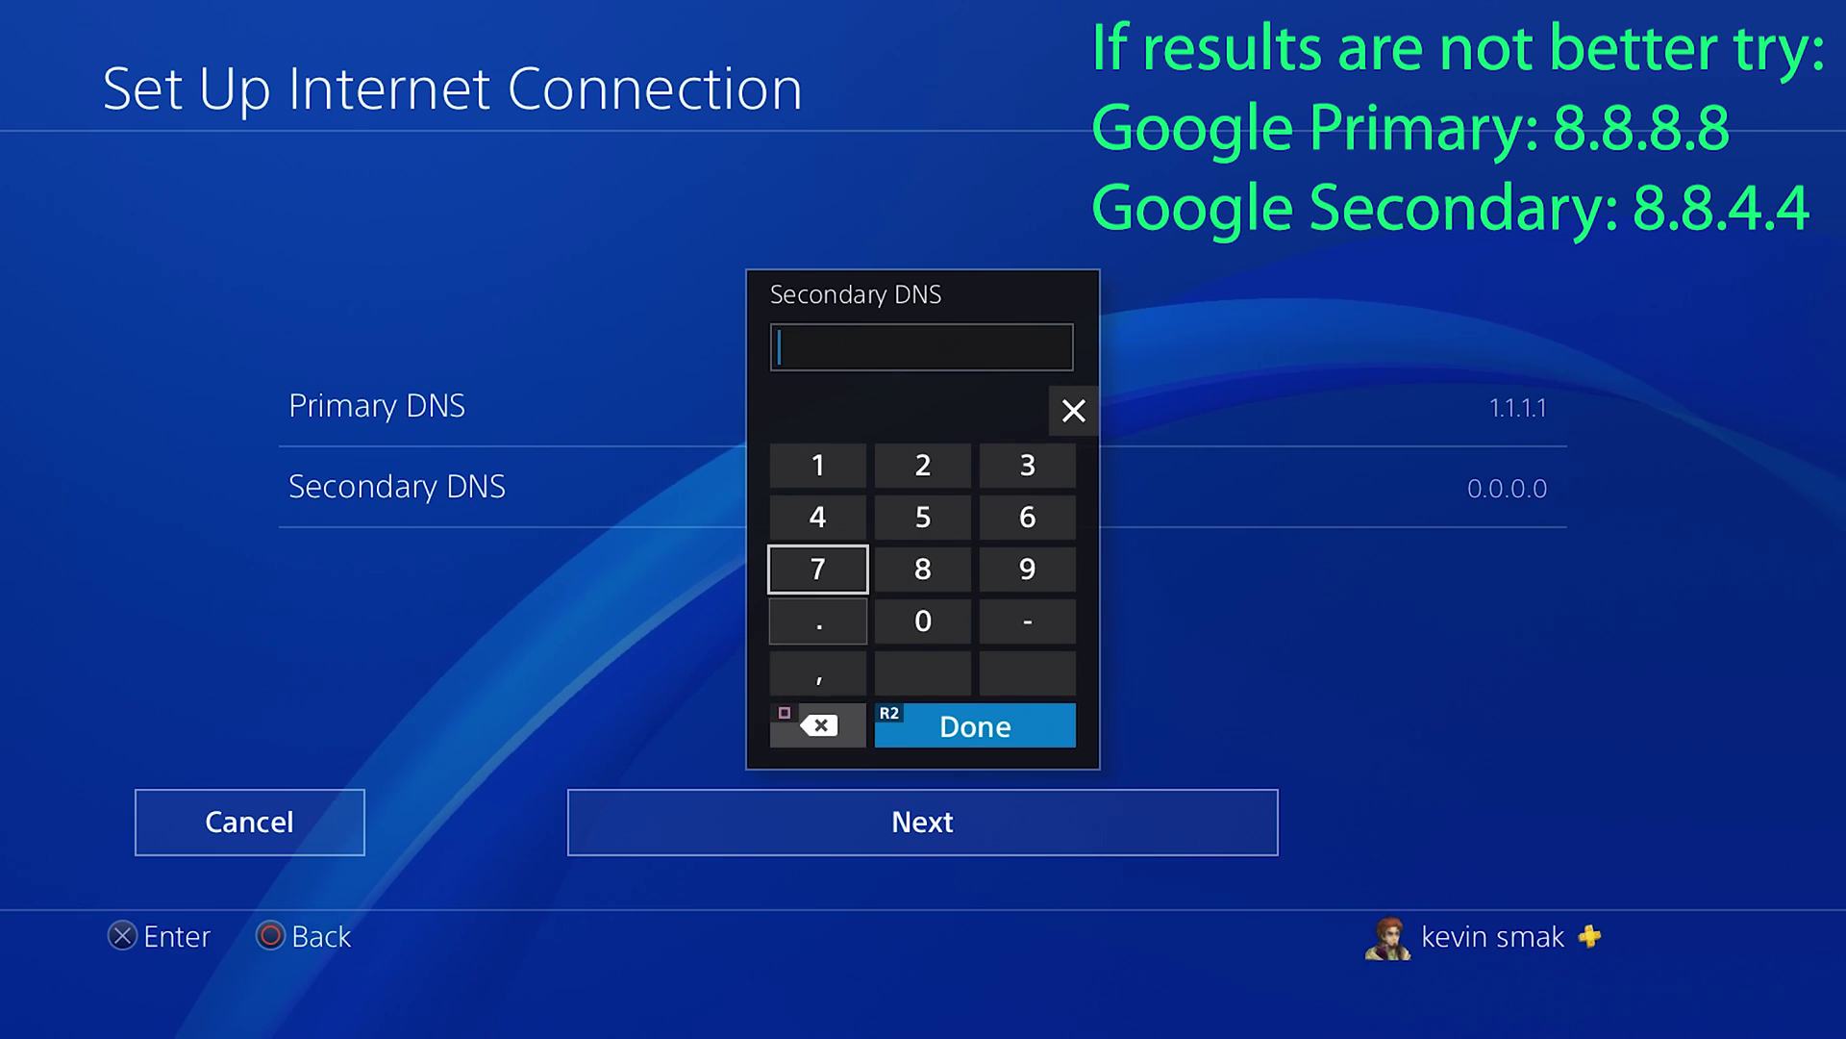
- Enter 1.0.0.1 as the Secondary DNS and confirm it with Done
key("Up")
key("Up")
type("1")
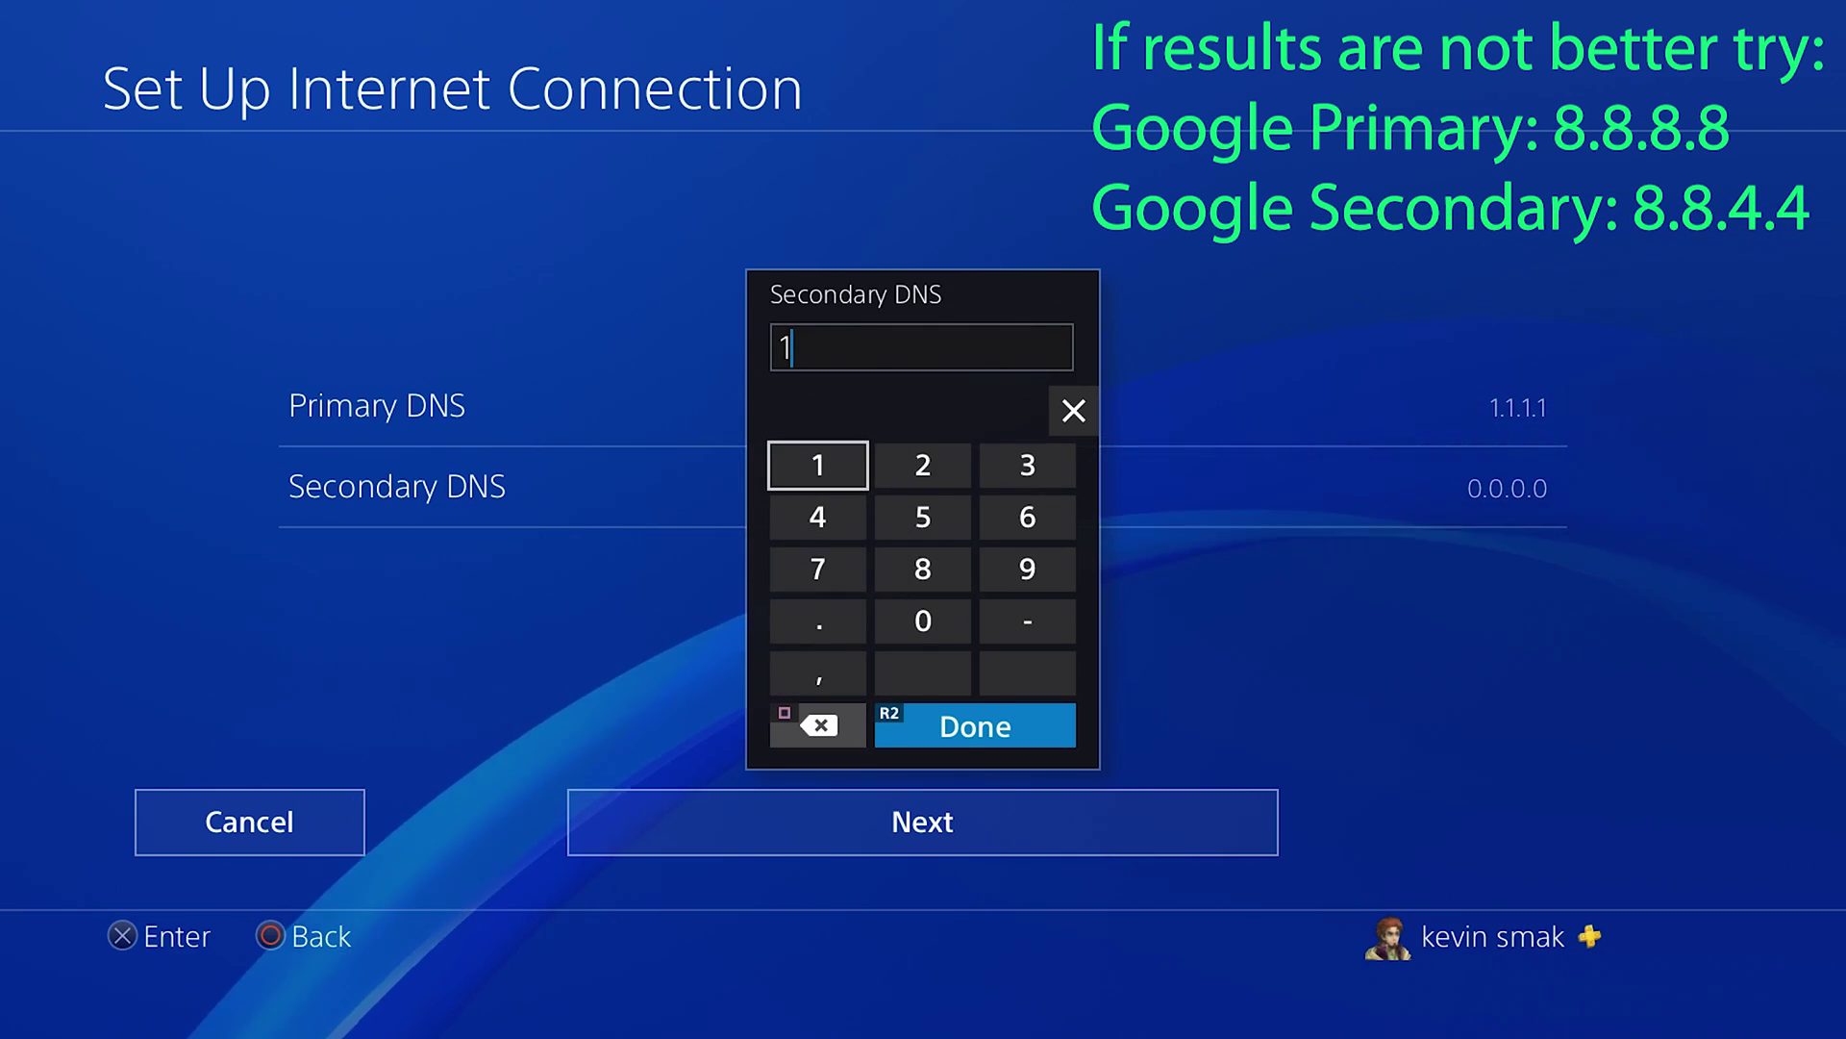
key("Down")
key("Down")
key("Down")
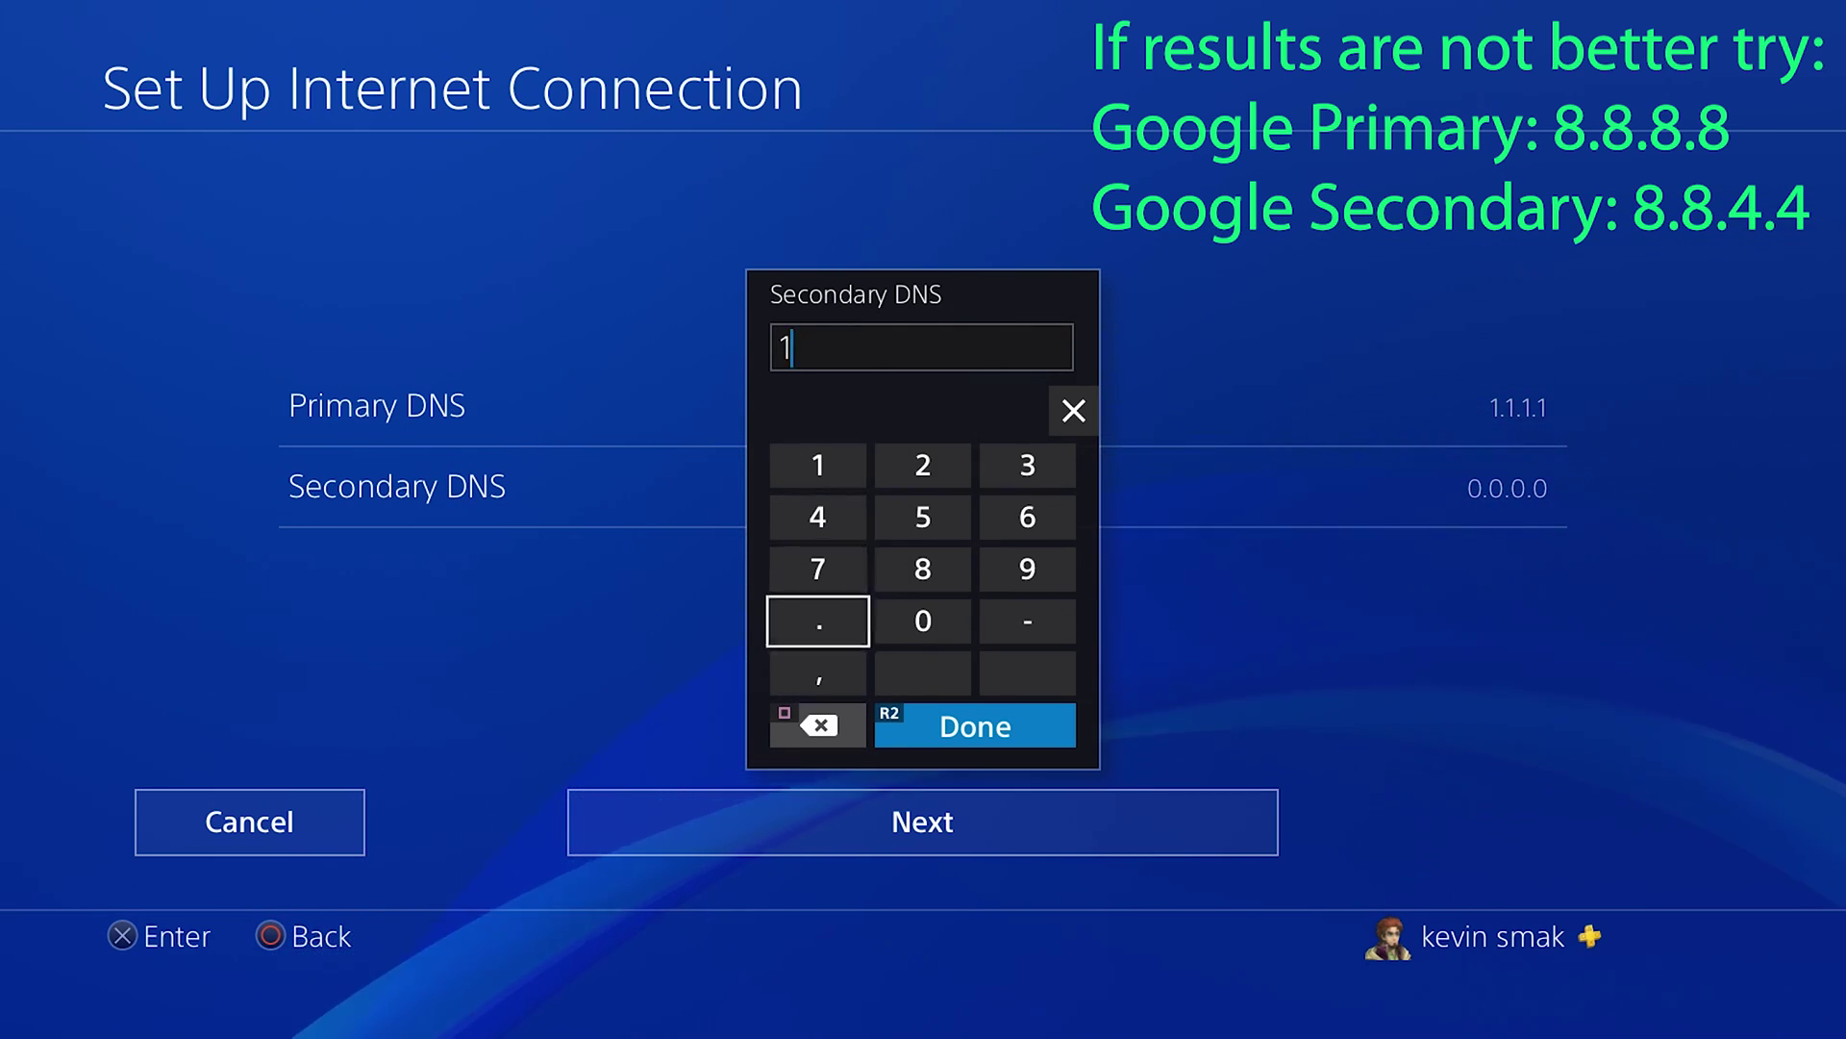
type(".")
key("Right")
type("0")
key("Left")
type(".")
key("Right")
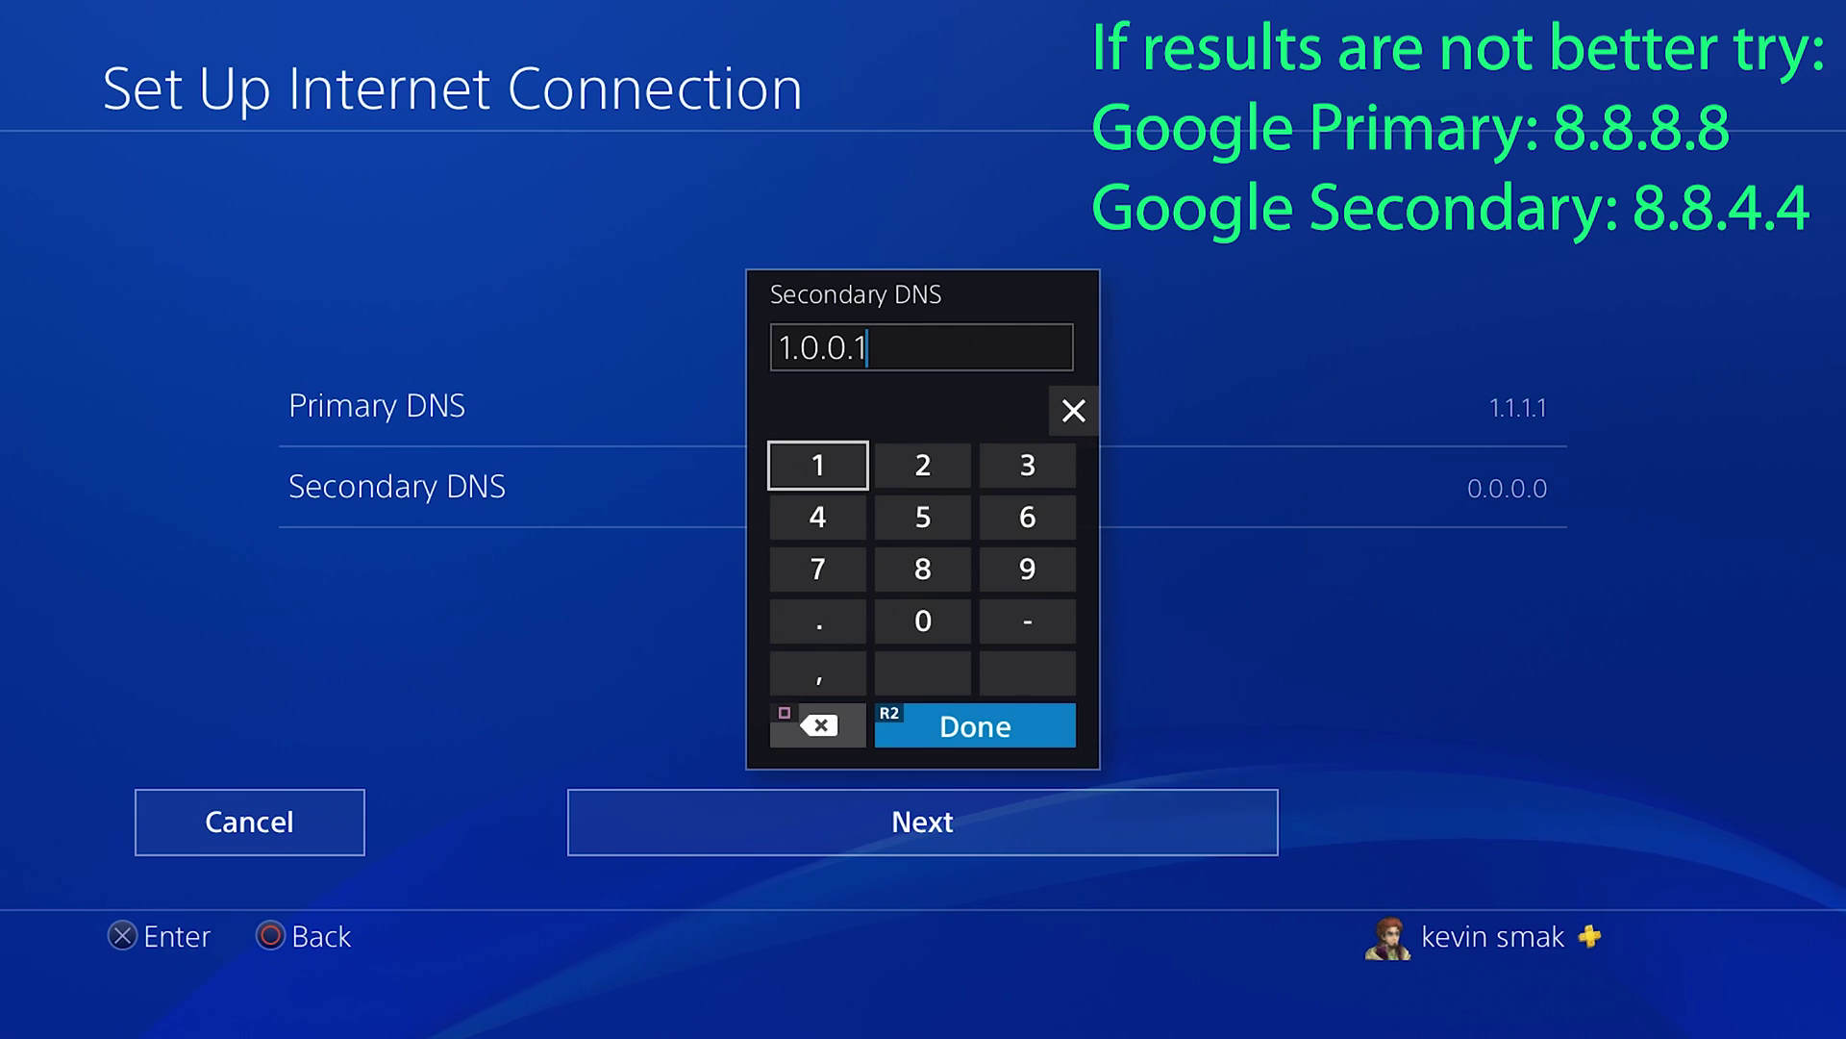
key("Right")
key("Down")
key("Down")
key("Down")
key("Down")
key("Down")
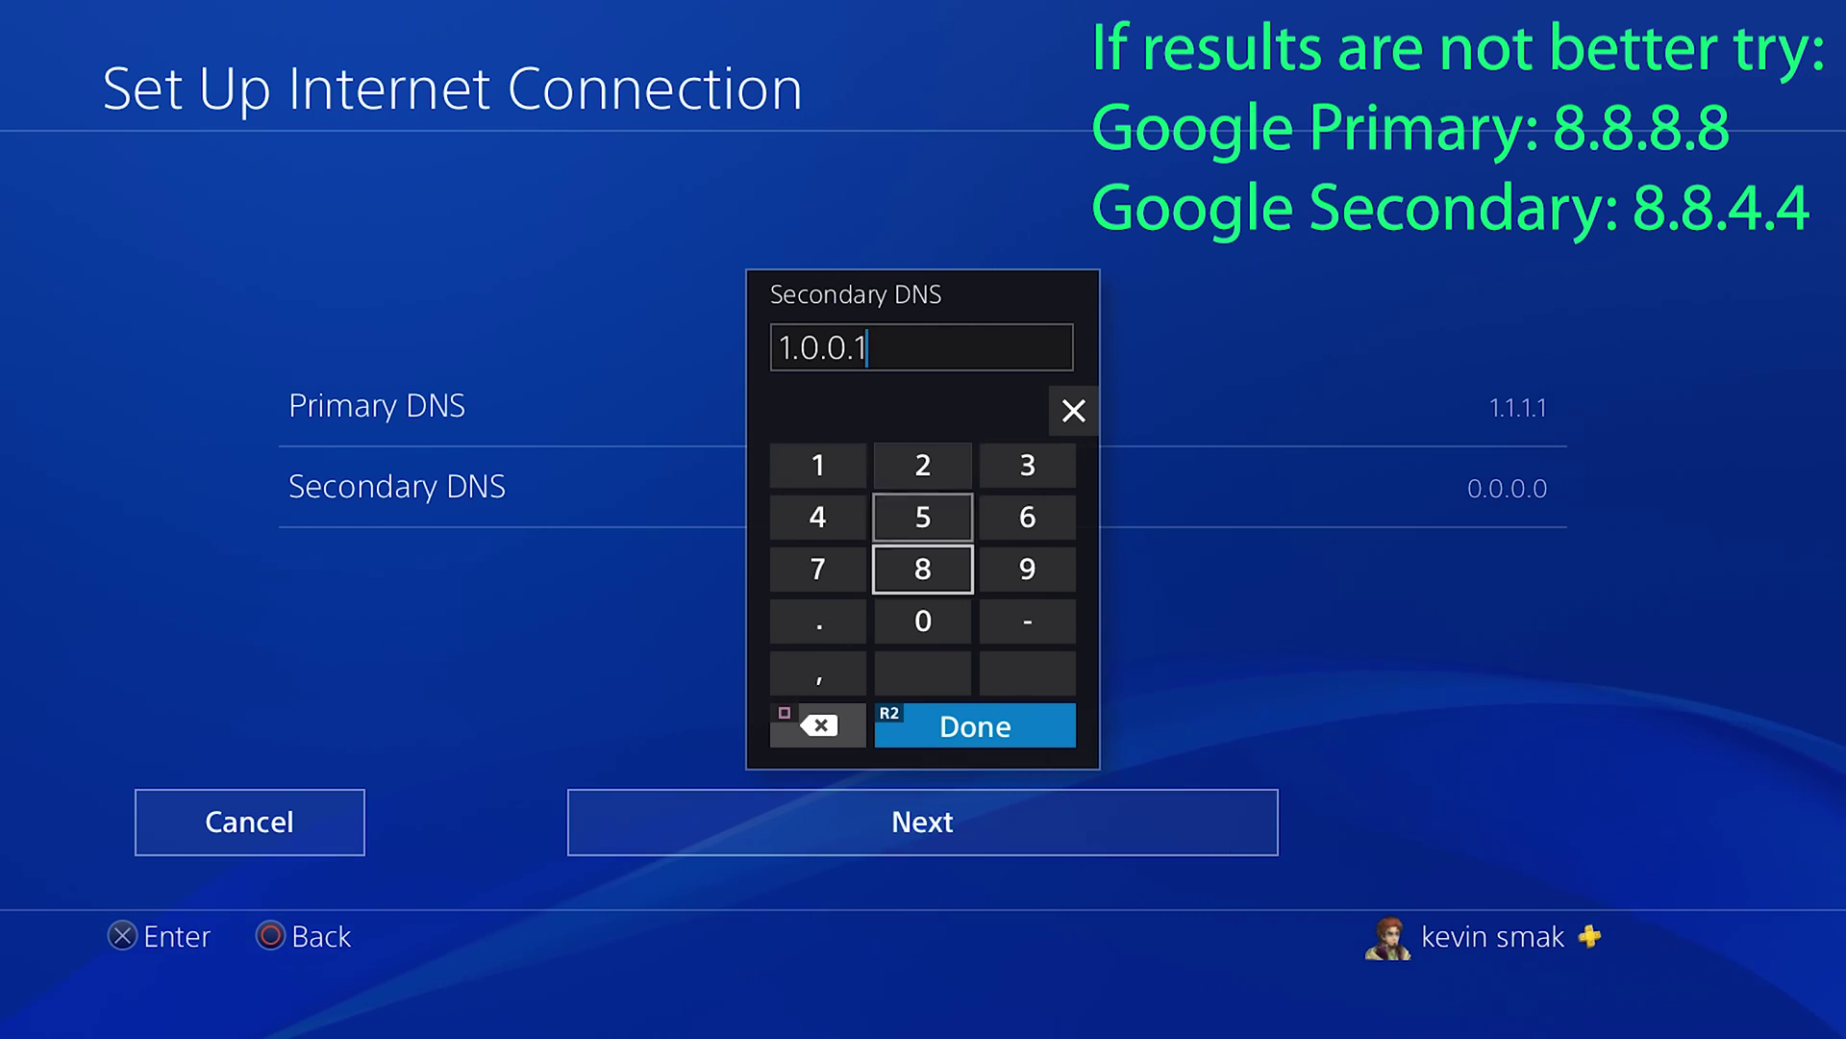
key("Return")
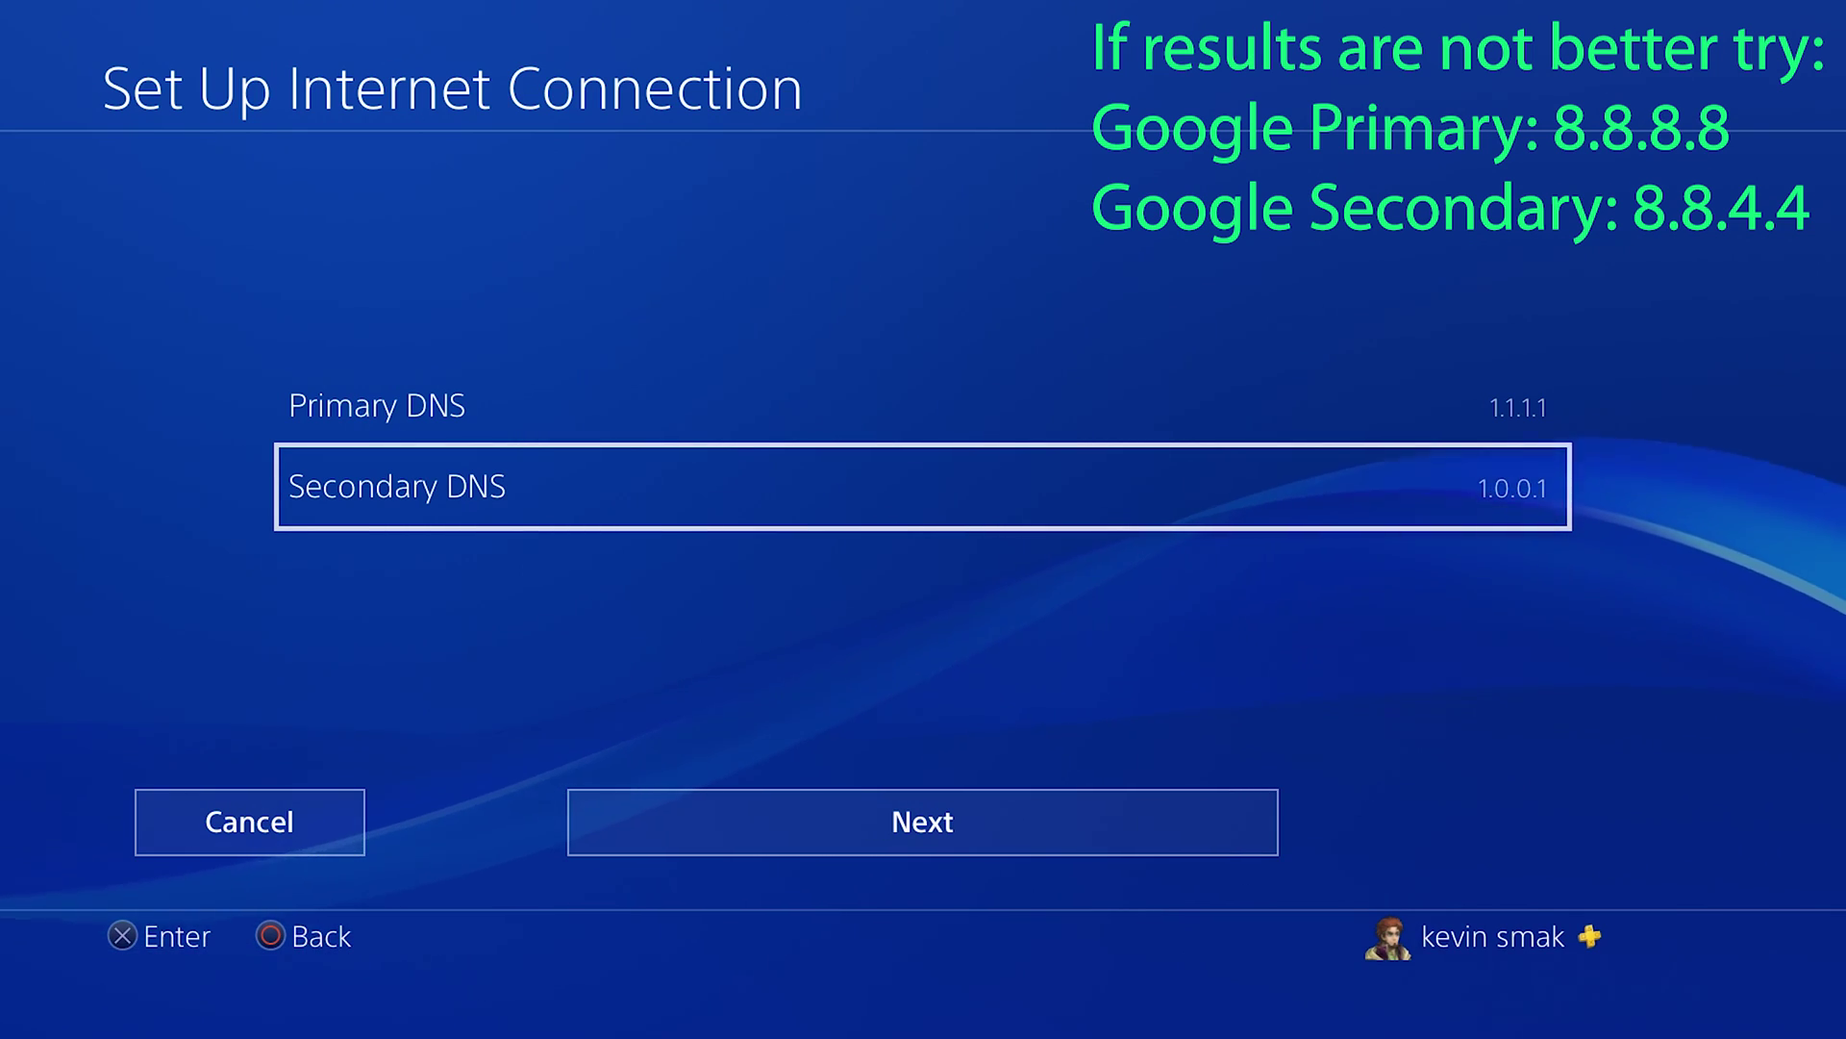
key("Down")
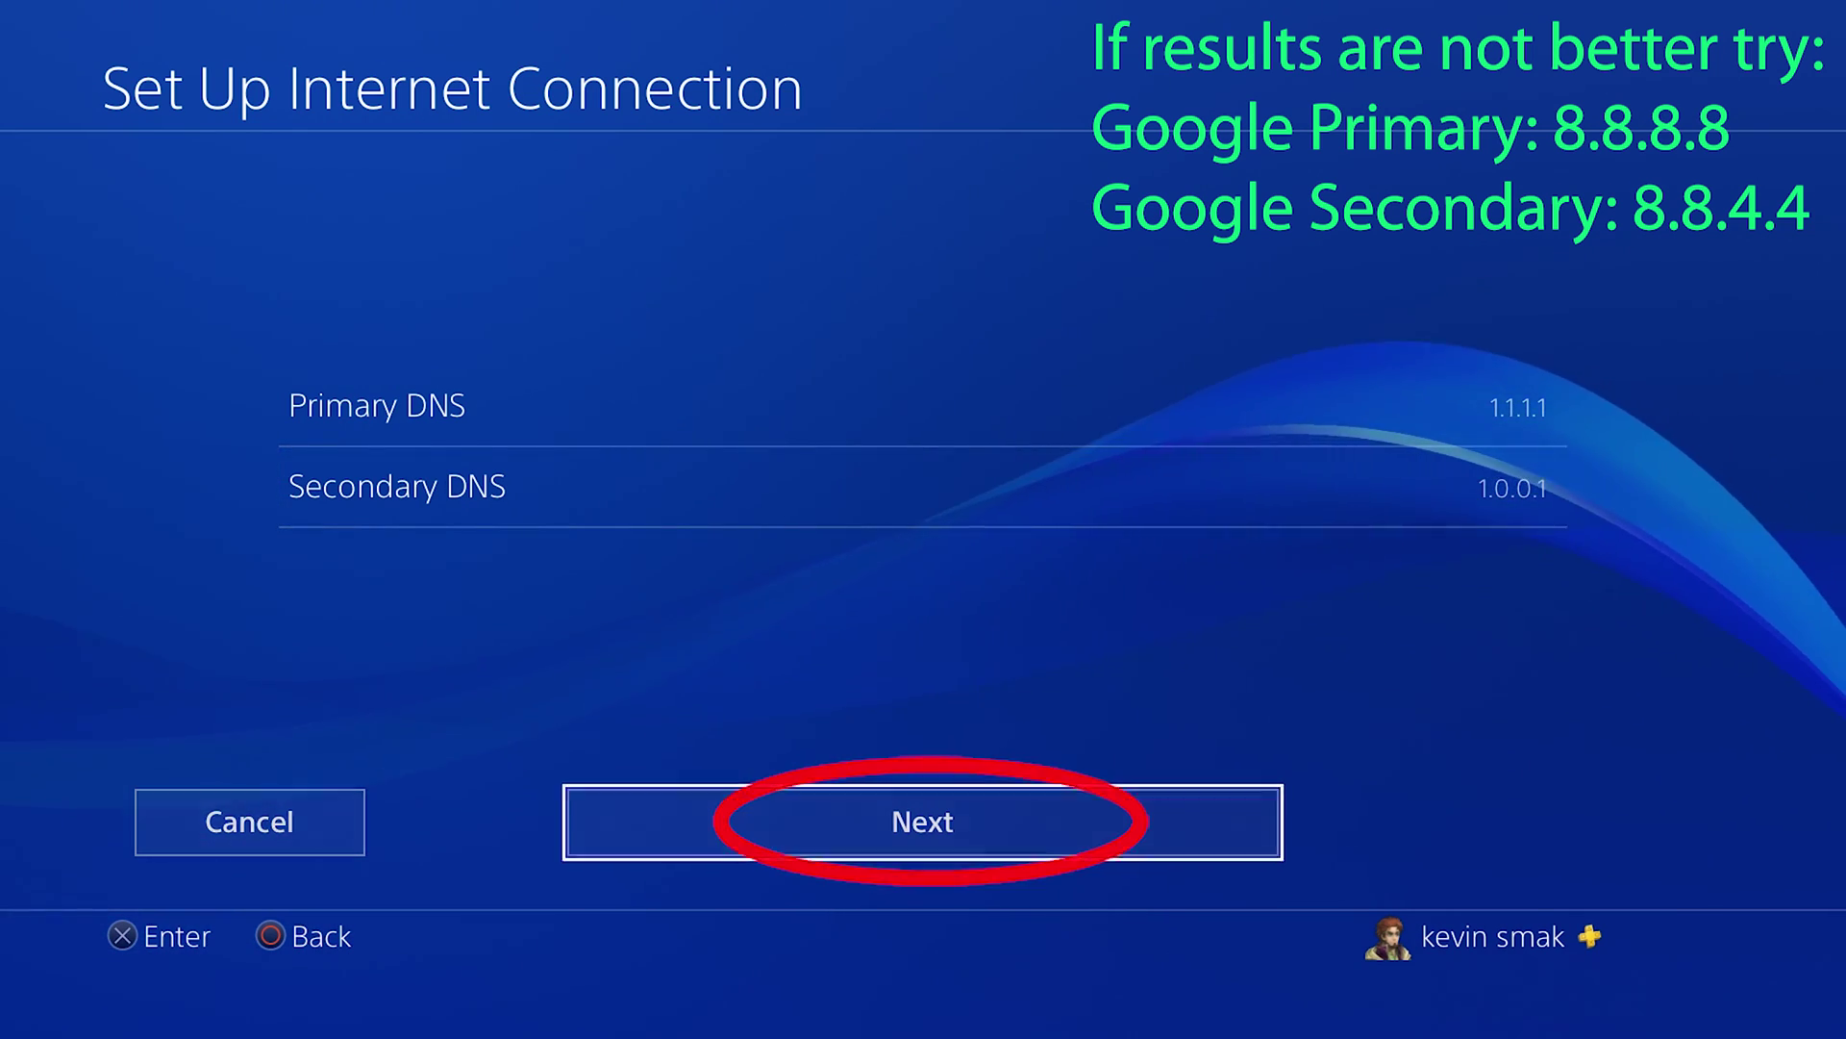
- Keep MTU Automatic, use no proxy server, and test the connection (7.8 Mbps down, 5.4 up)
key("Return")
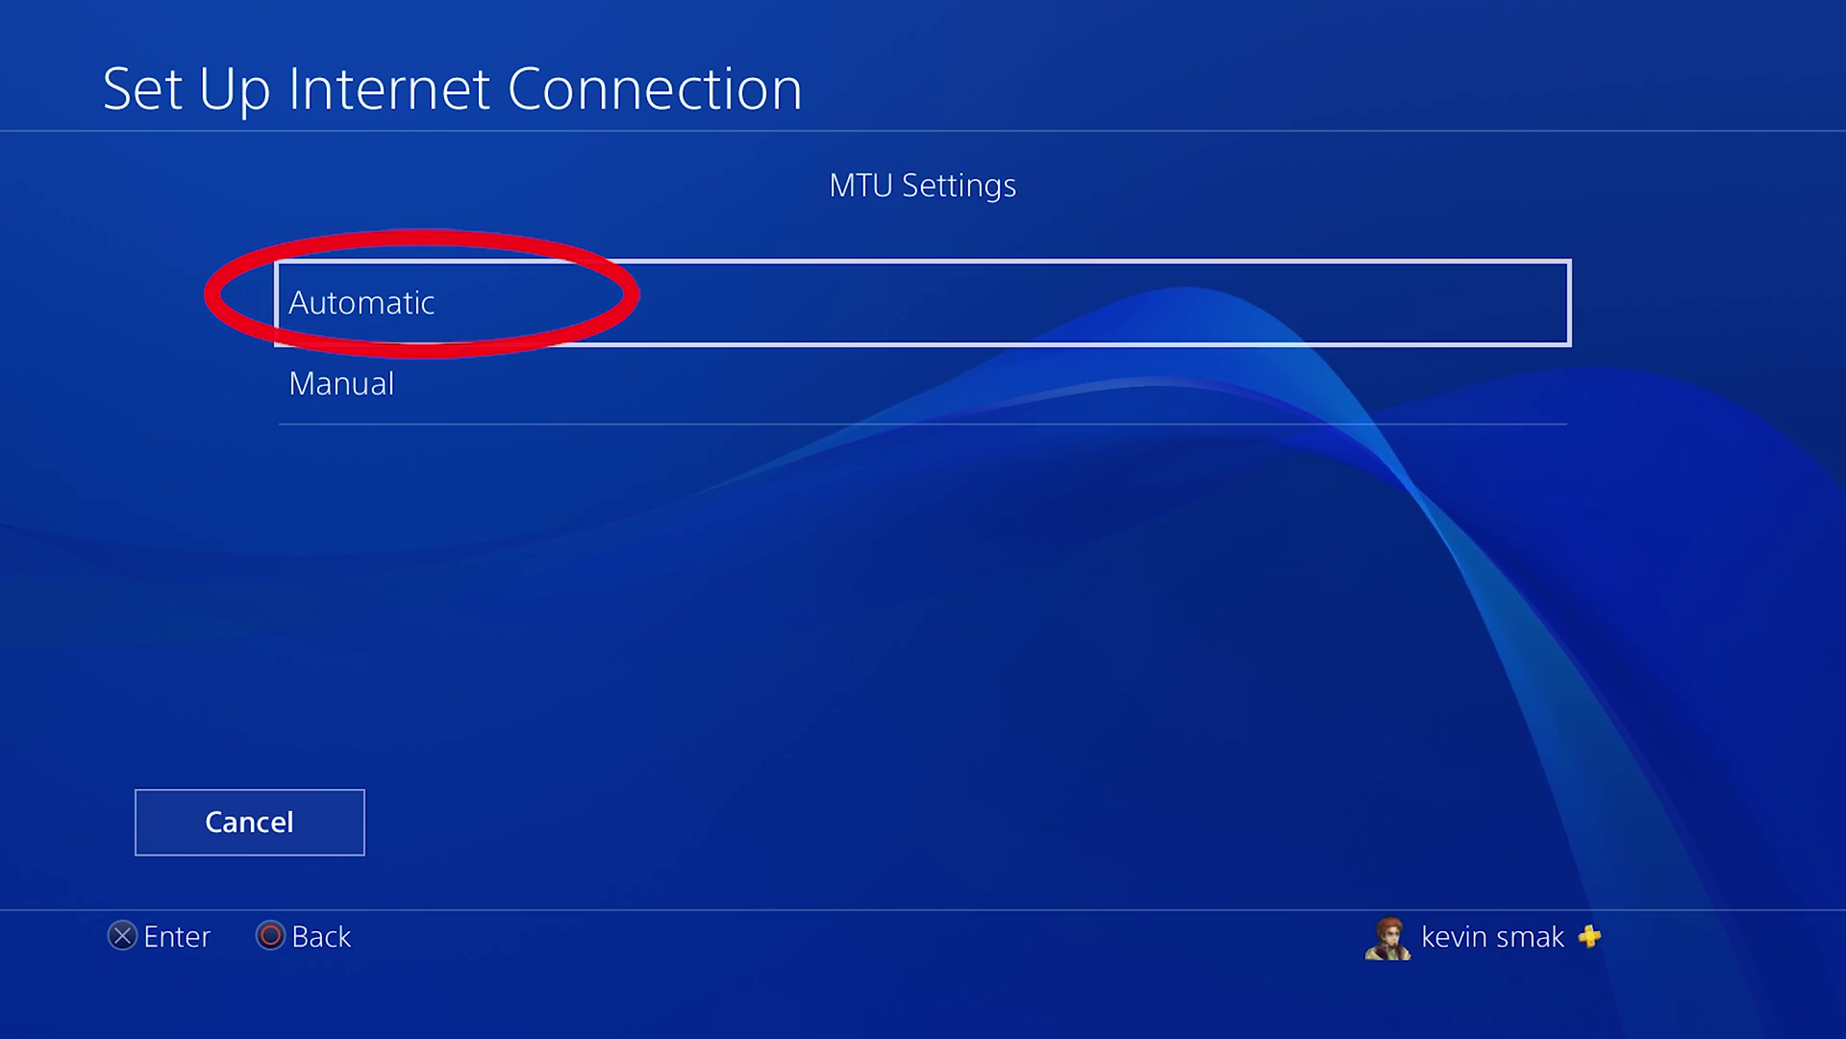
key("Return")
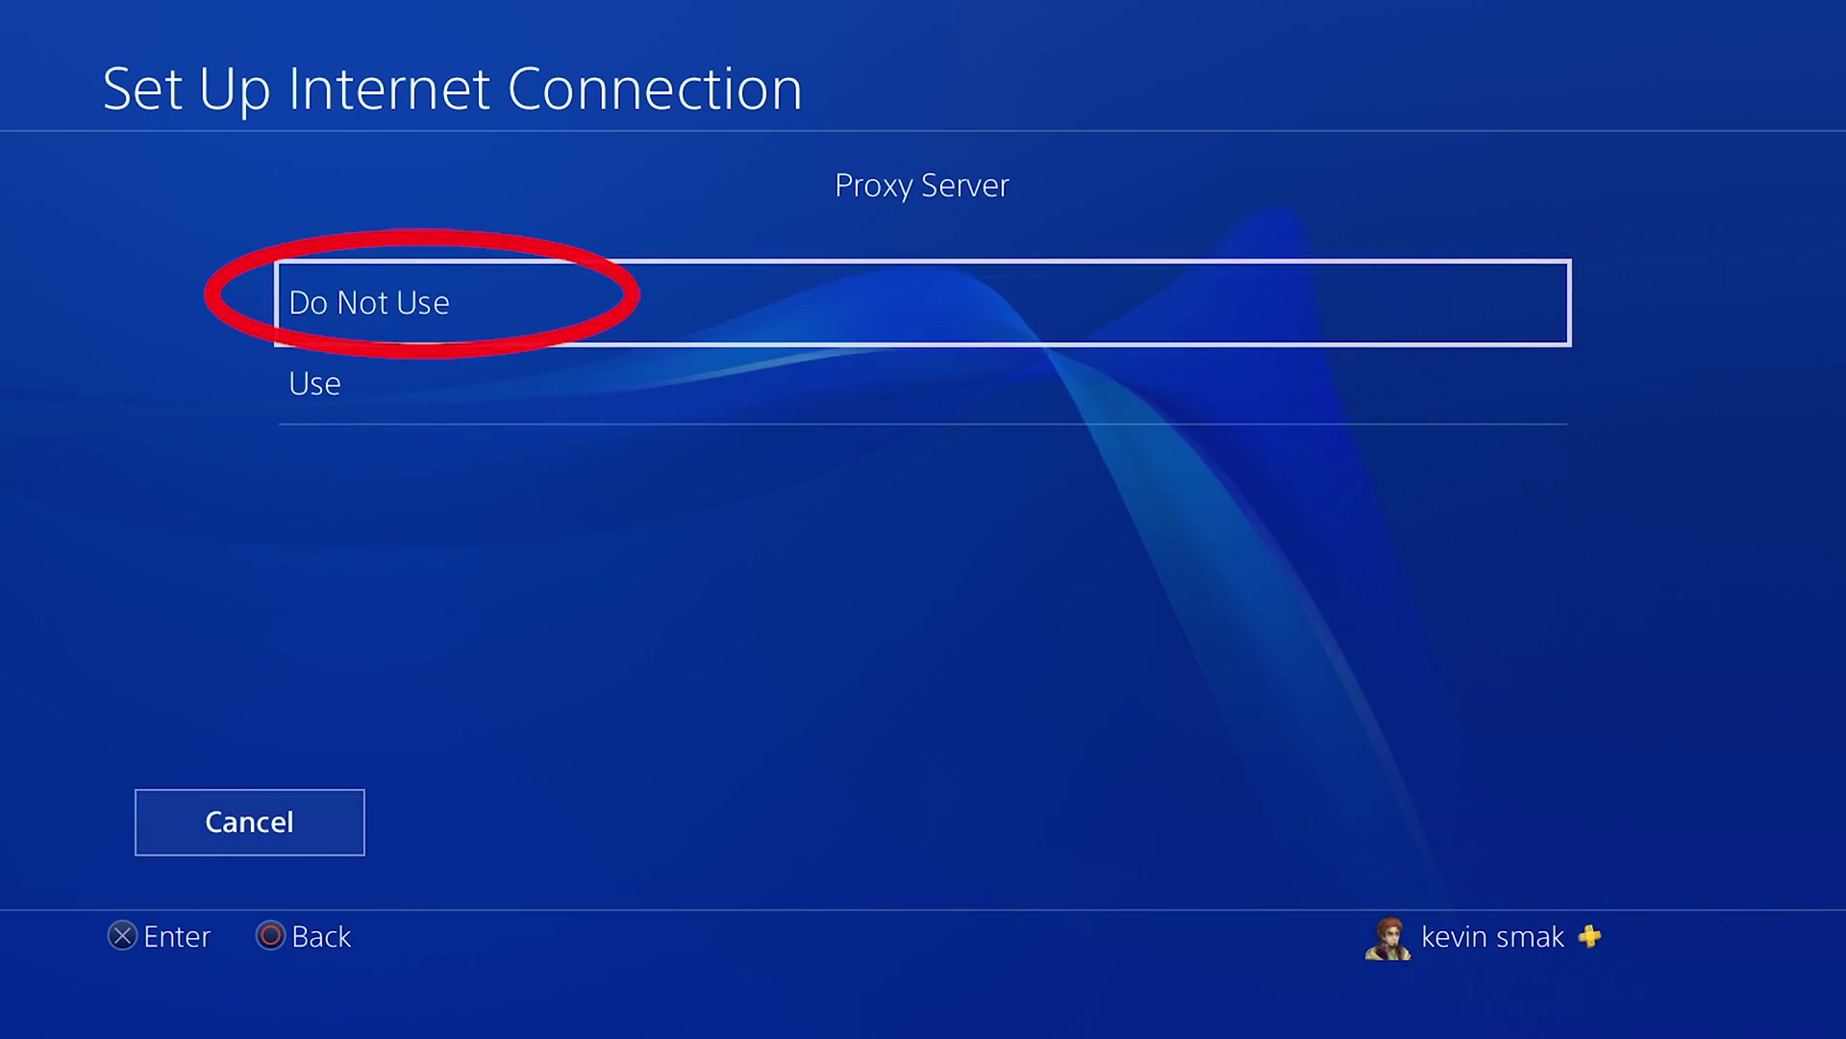
key("Return")
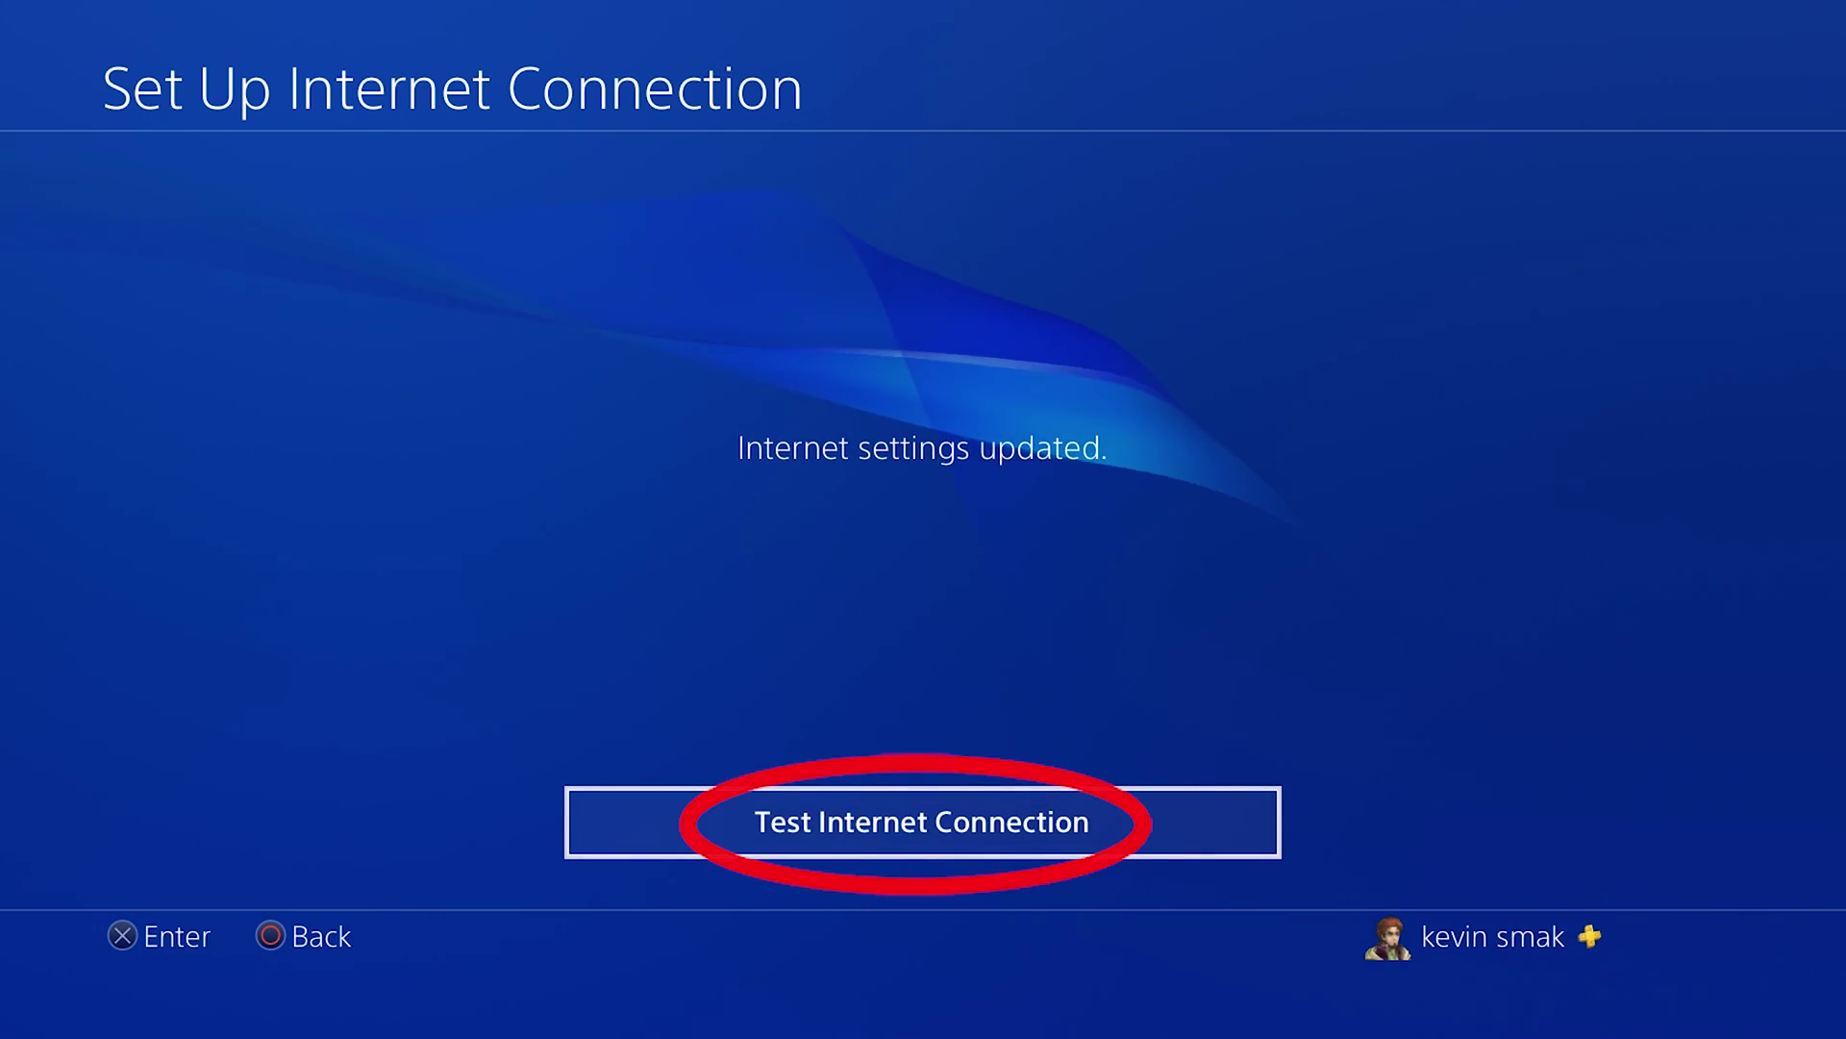
key("Return")
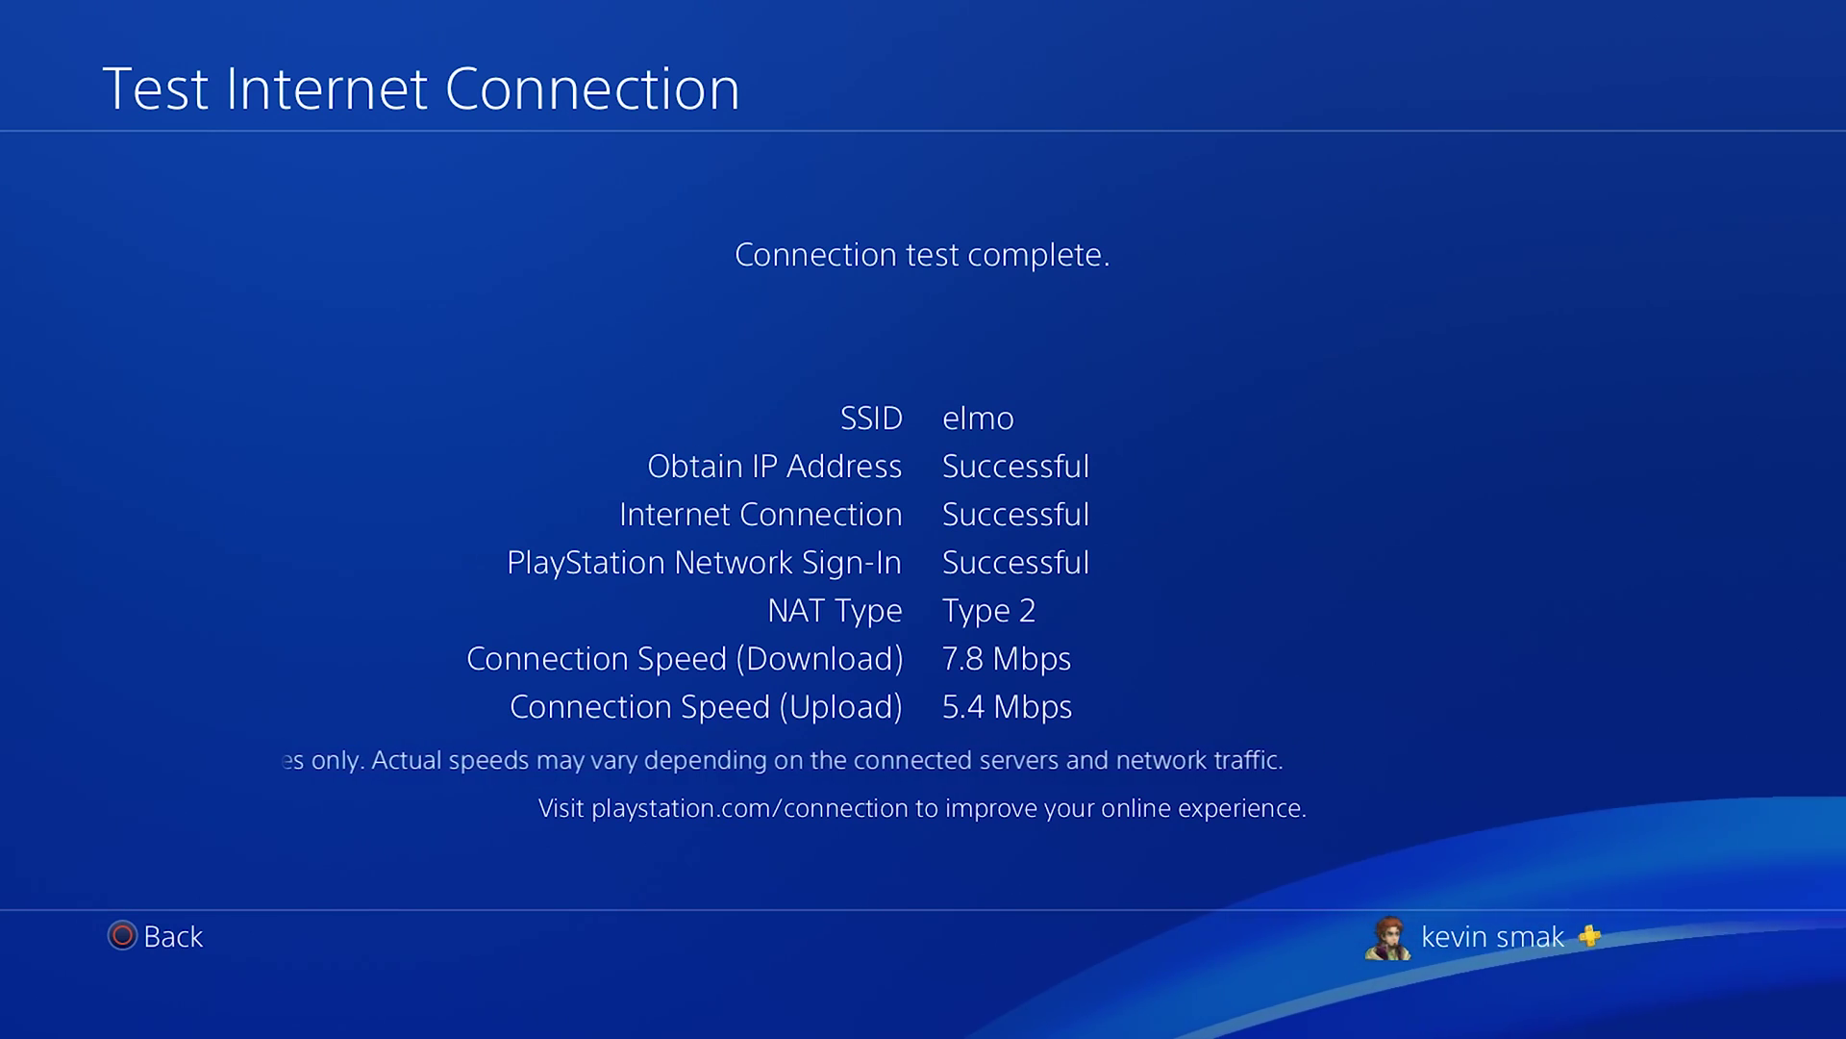
- Rerun Test Internet Connection (46.9 Mbps down, 4.0 Mbps up) and back out to Network options
key("Escape")
key("Up")
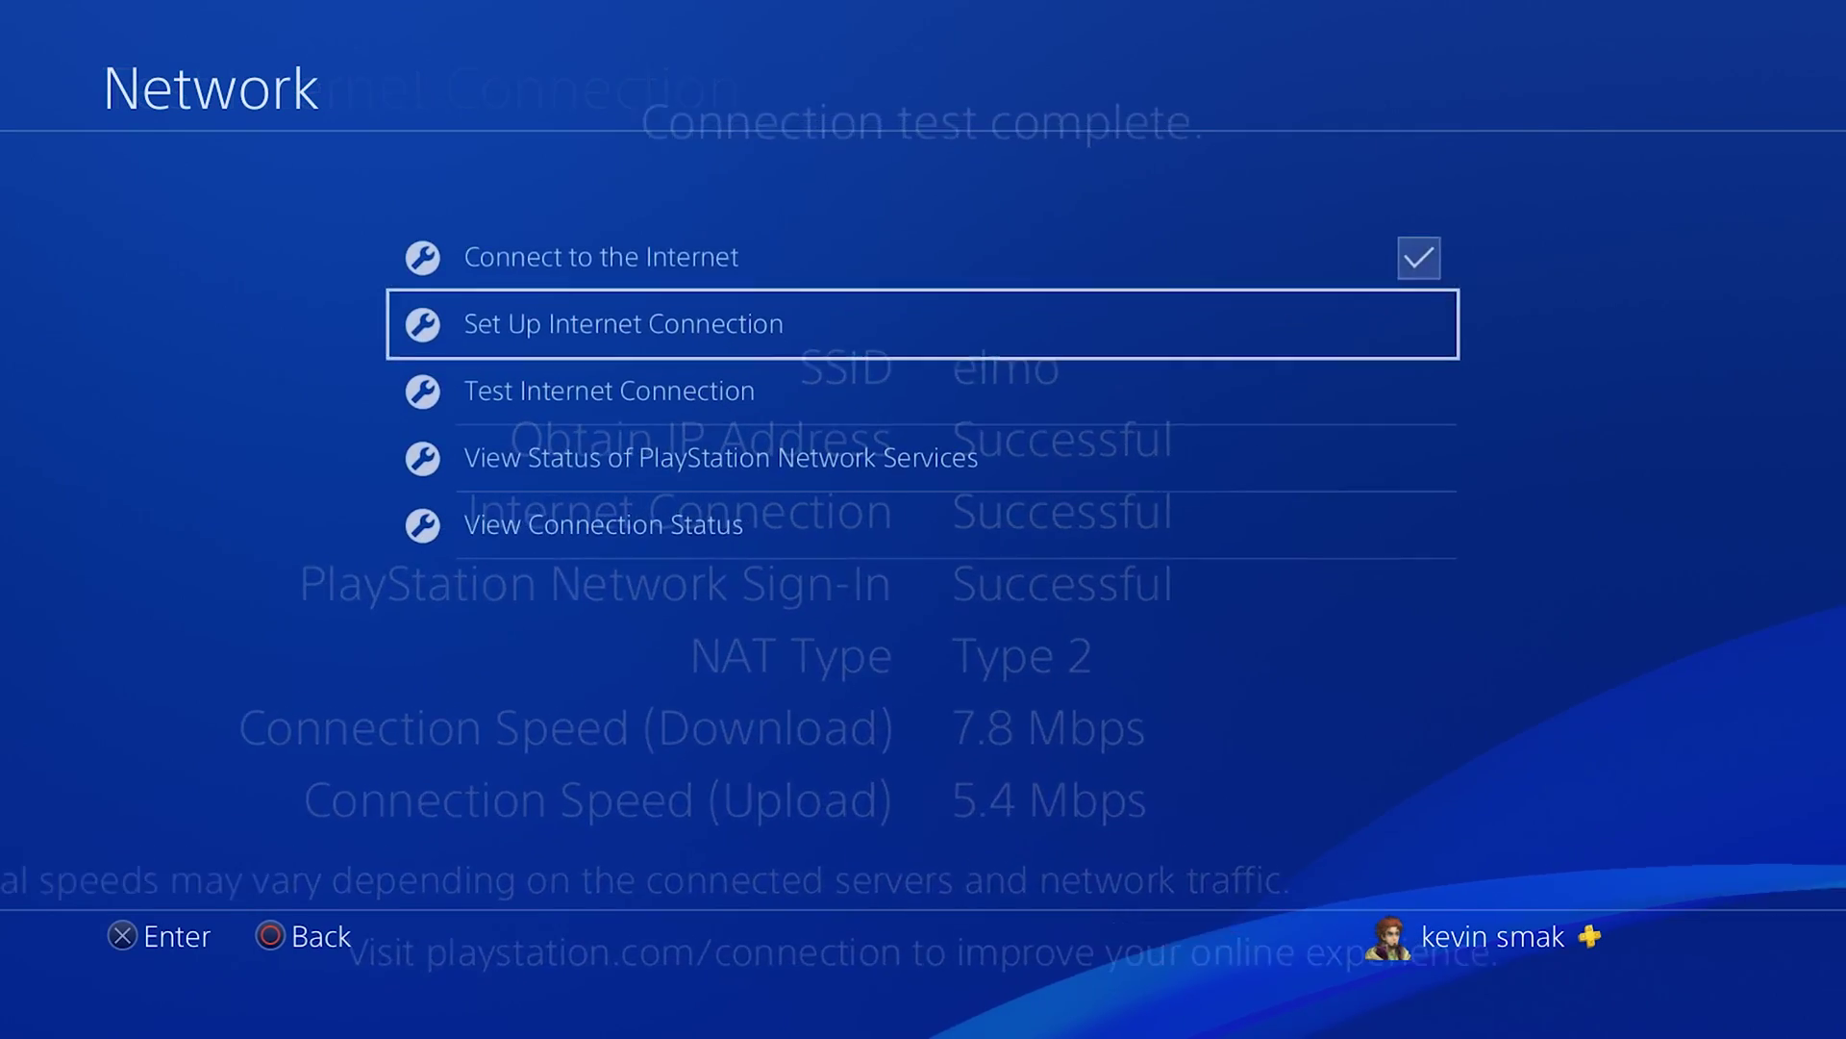
key("Return")
key("Escape")
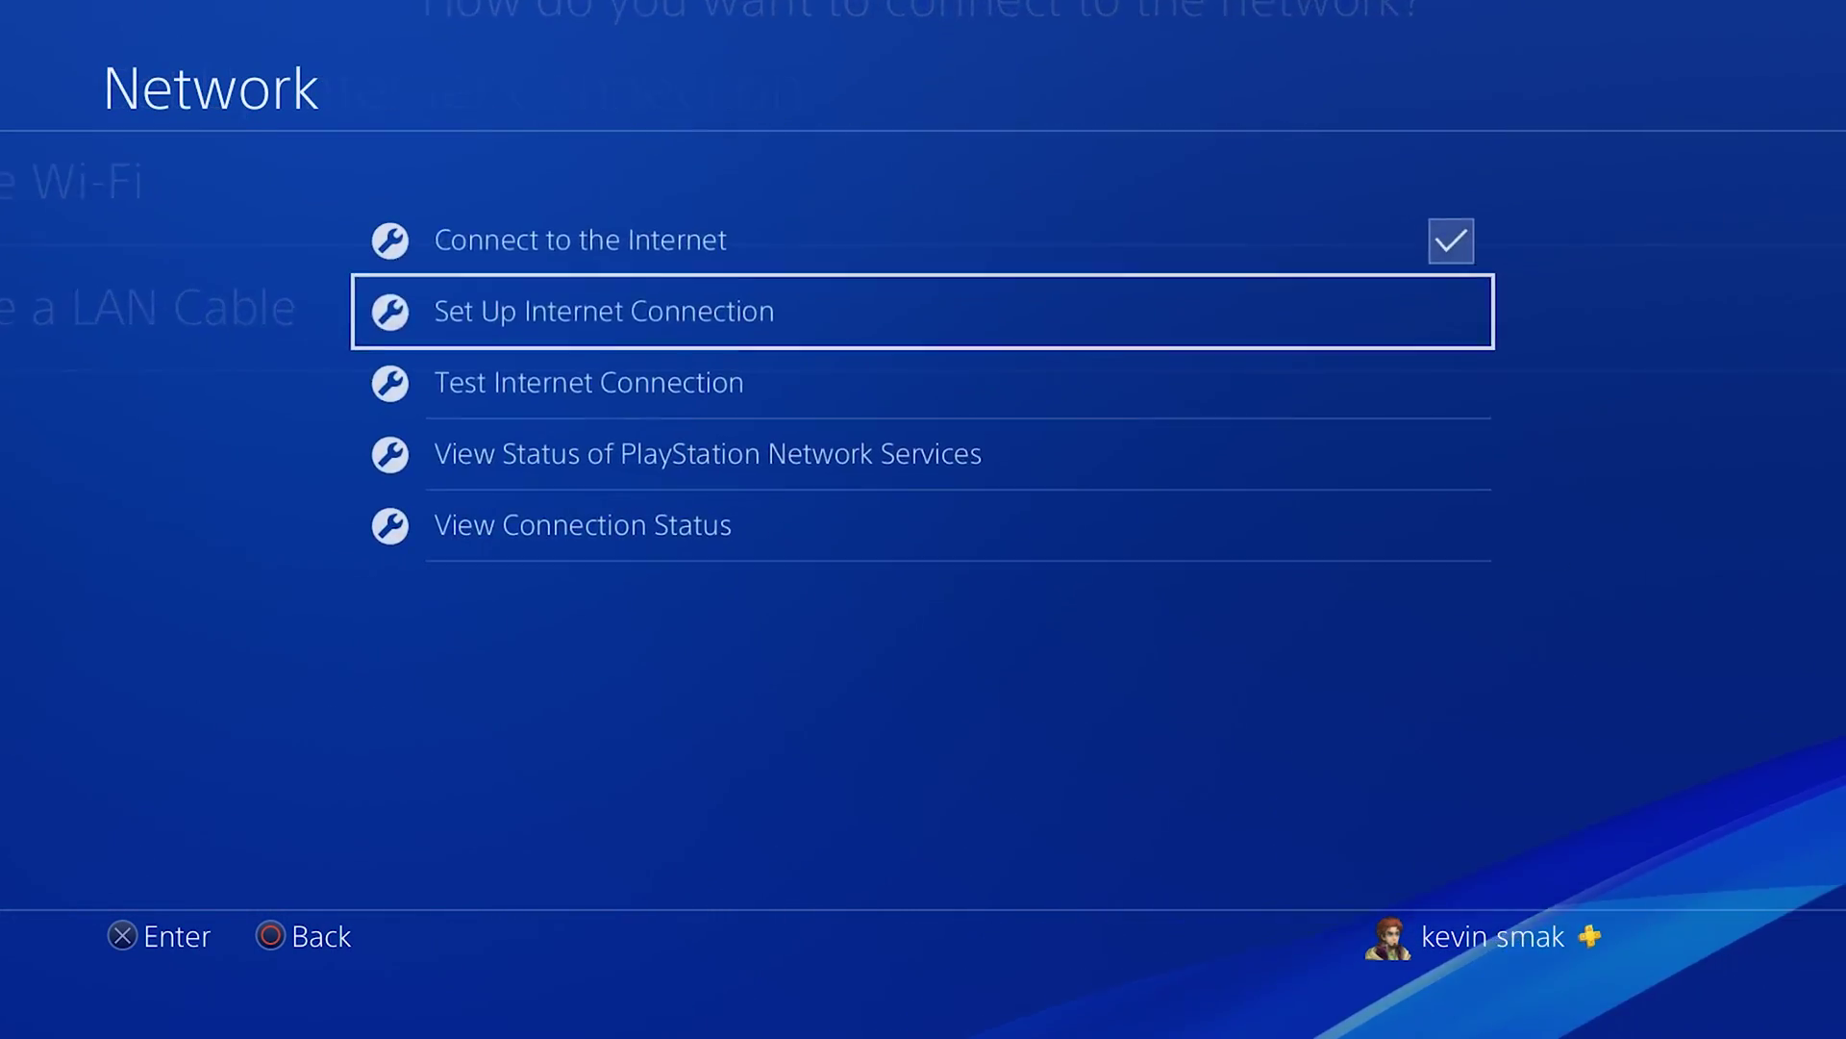
key("Down")
key("Down")
key("Up")
key("Return")
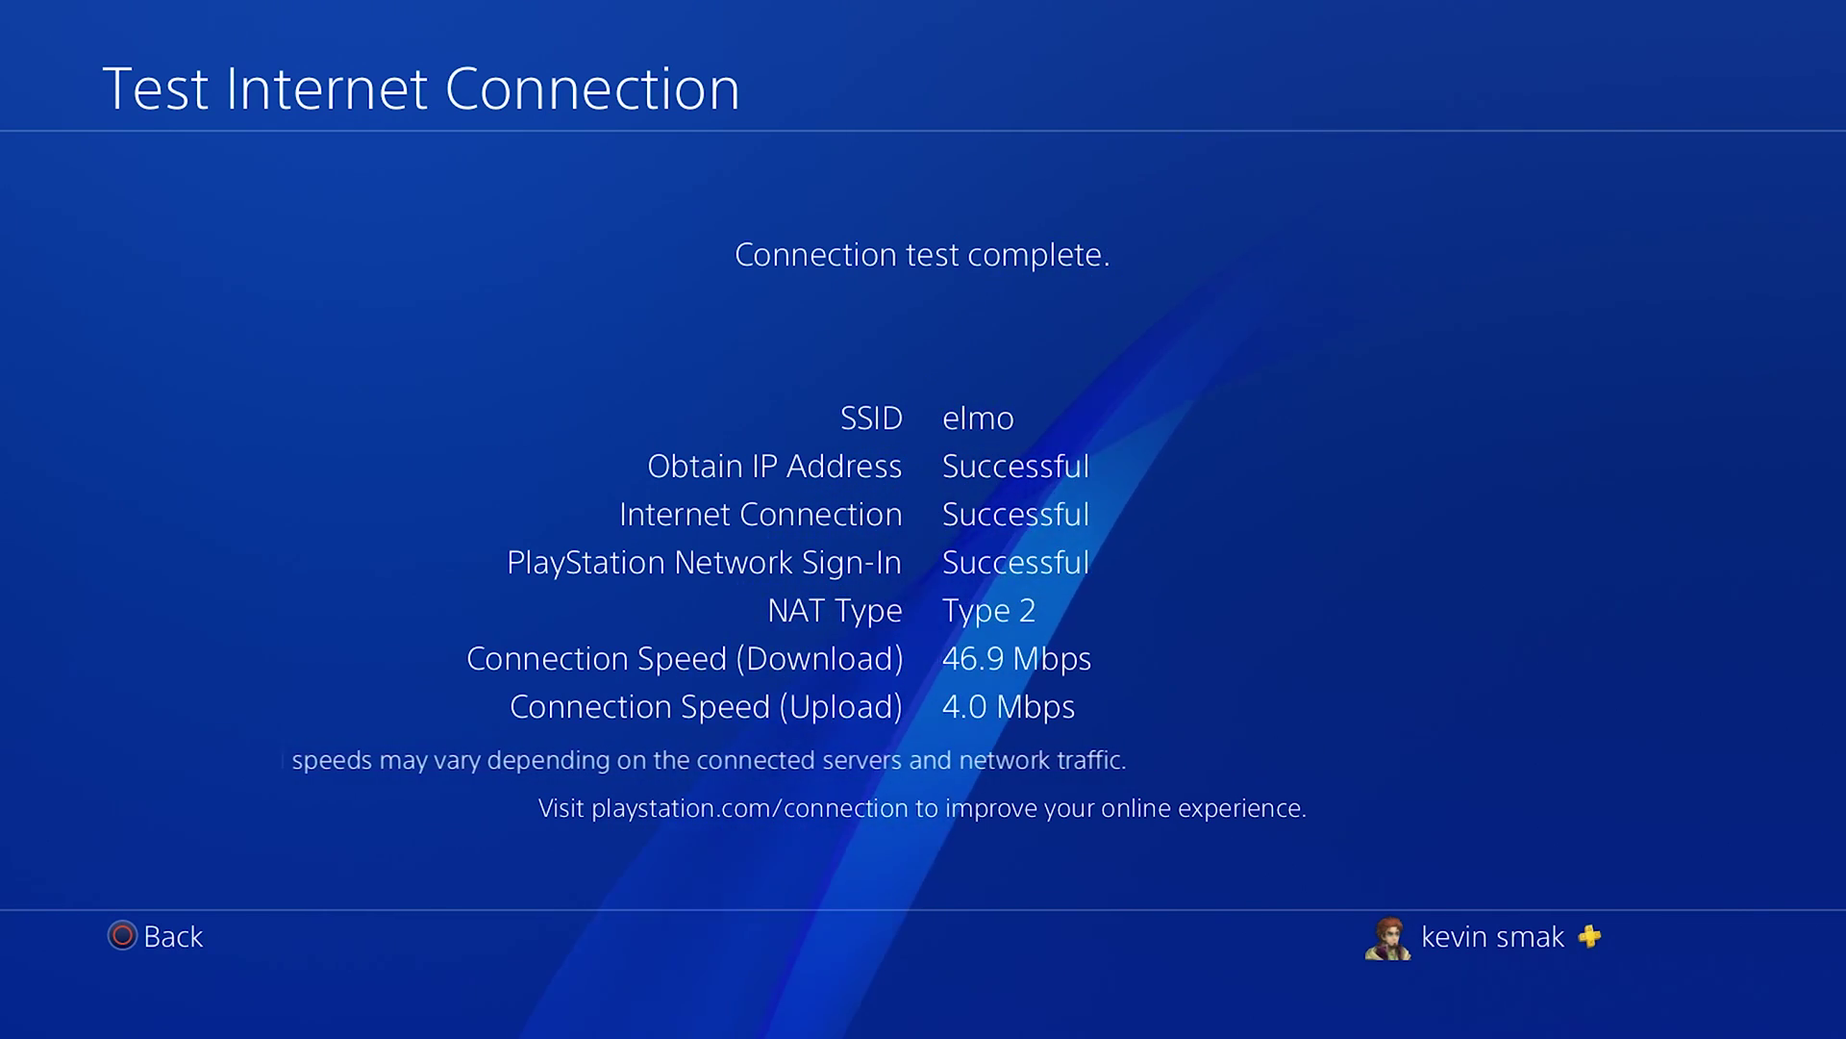
key("Escape")
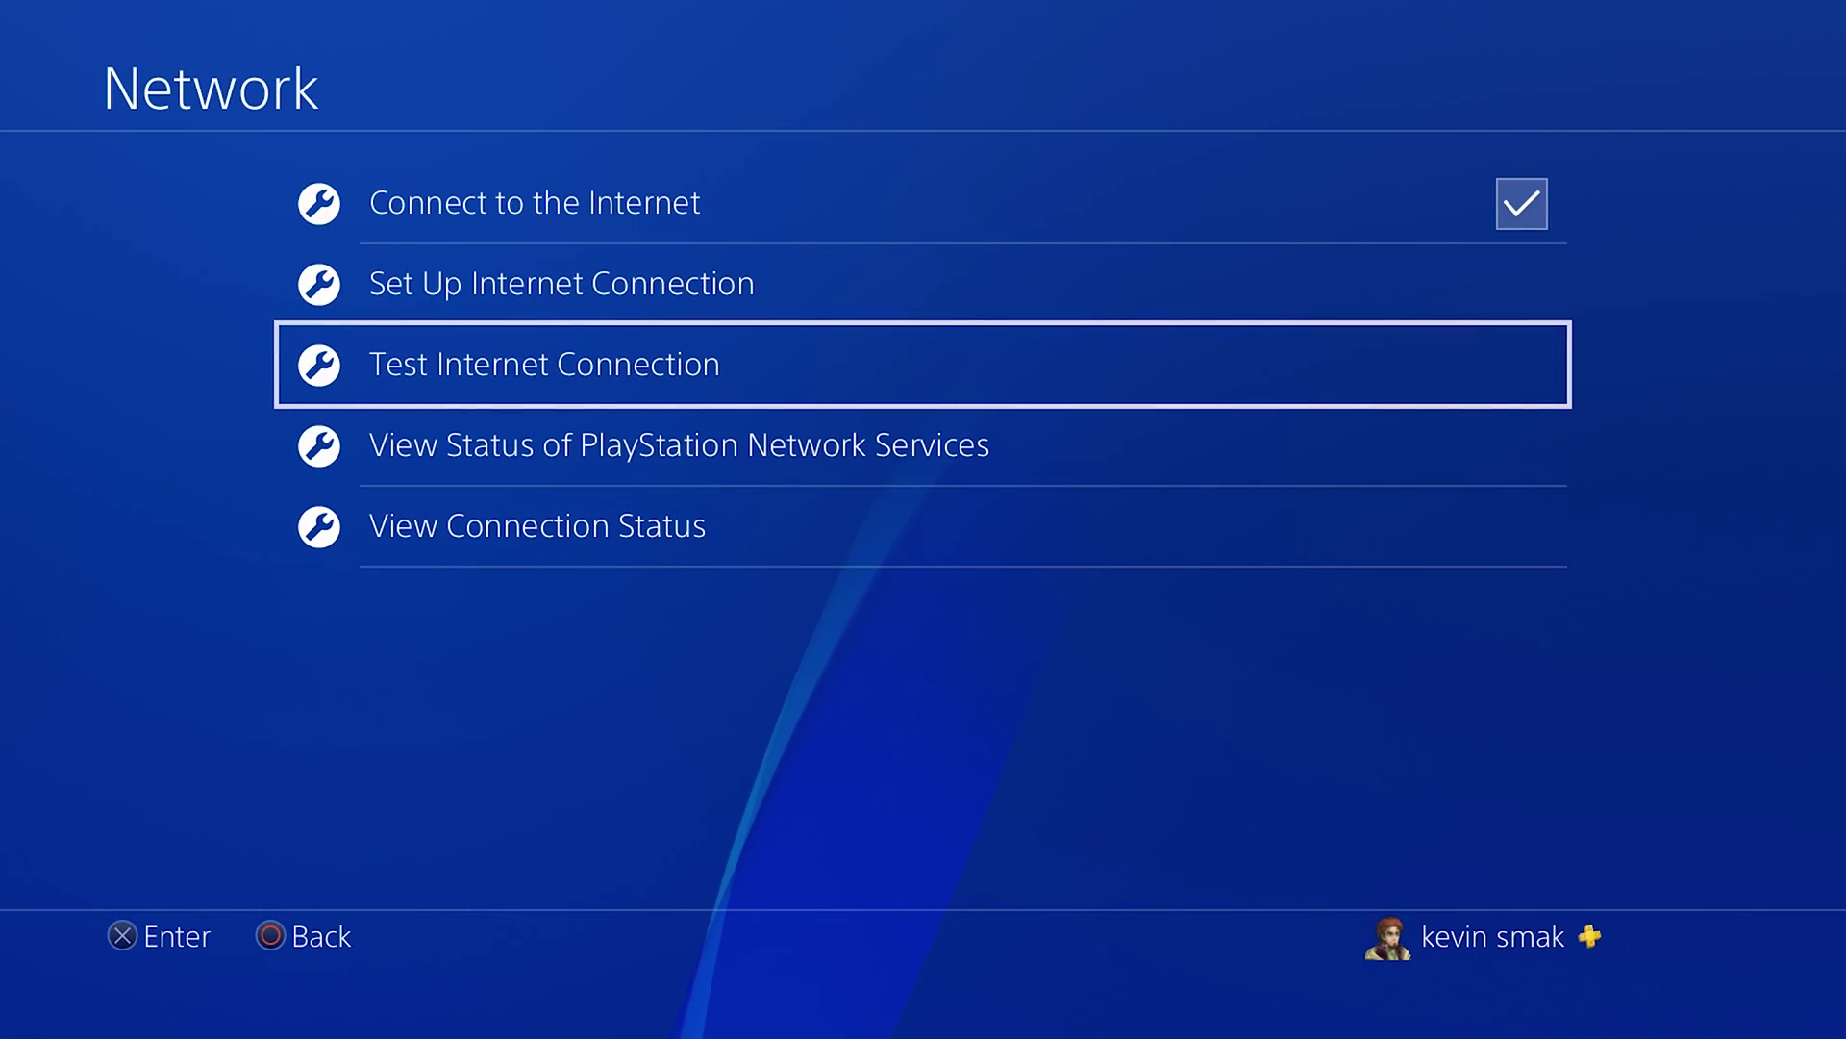
- Start another Test Internet Connection run from the Network menu
key("Return")
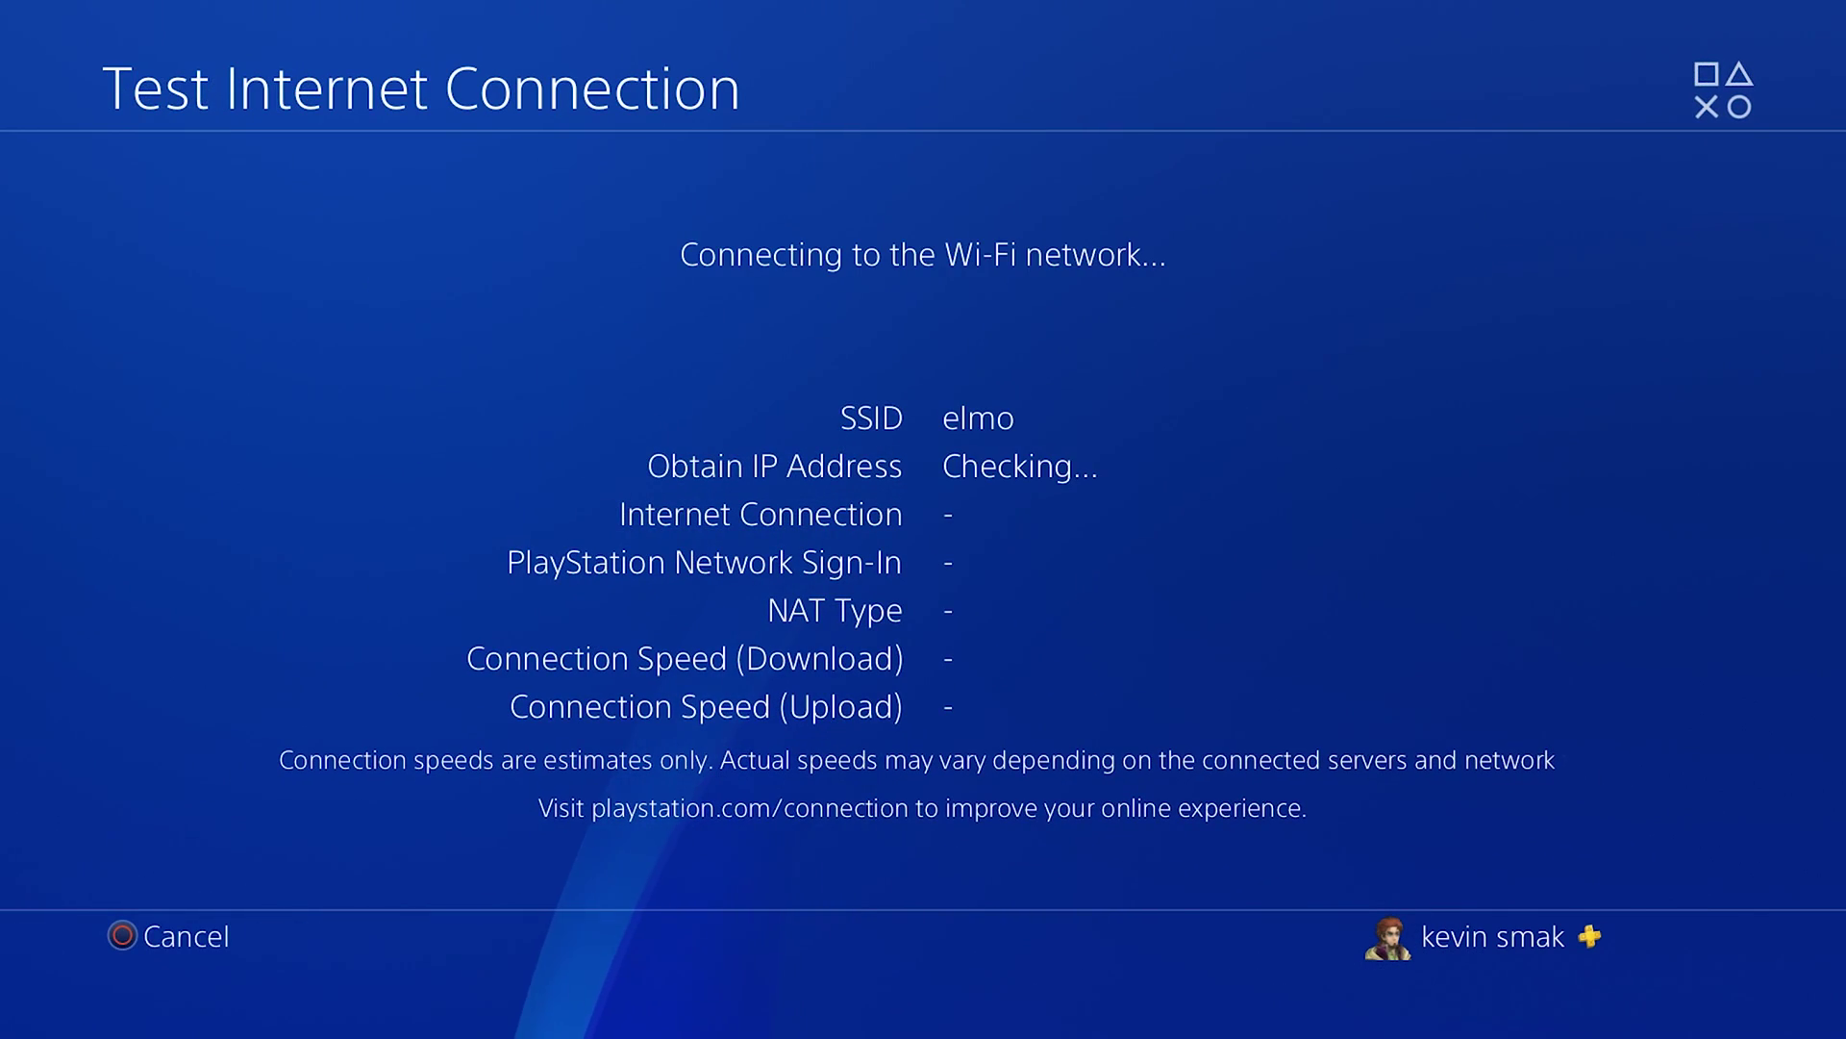